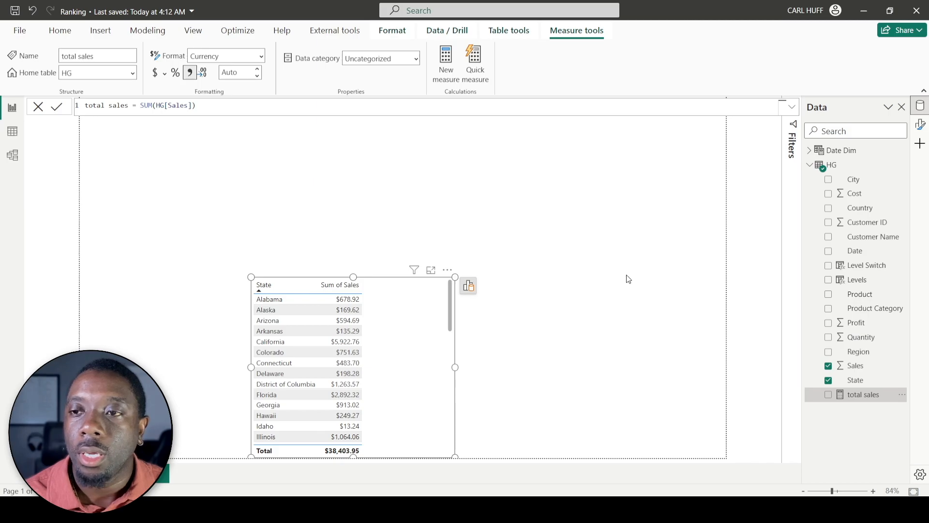
Step: Create a new measure named Ranking and begin its formula with the RANKX function
left_click(617, 268)
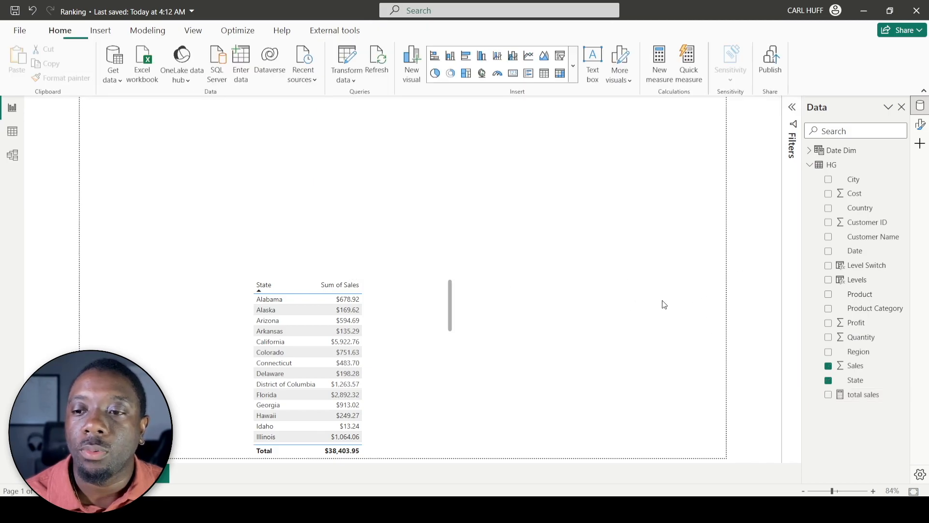
left_click(660, 71)
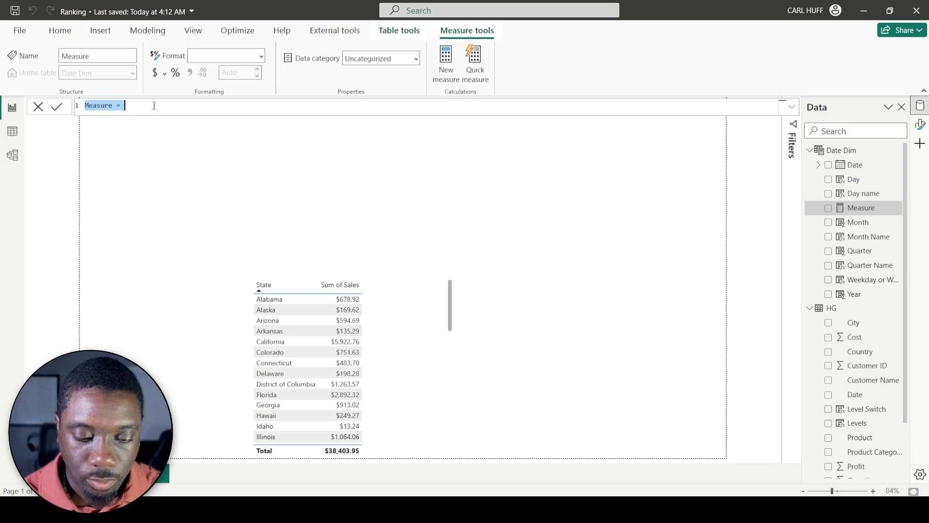
type("Rankin")
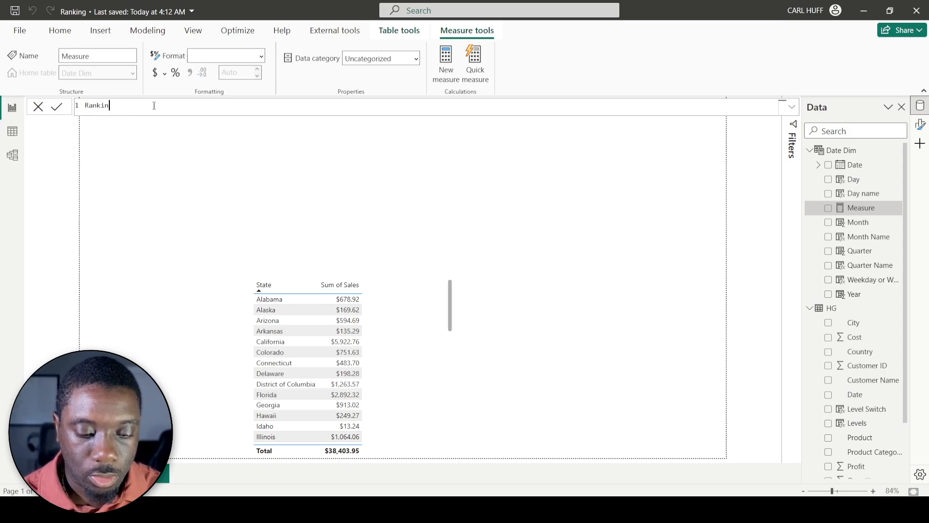
type("g = ")
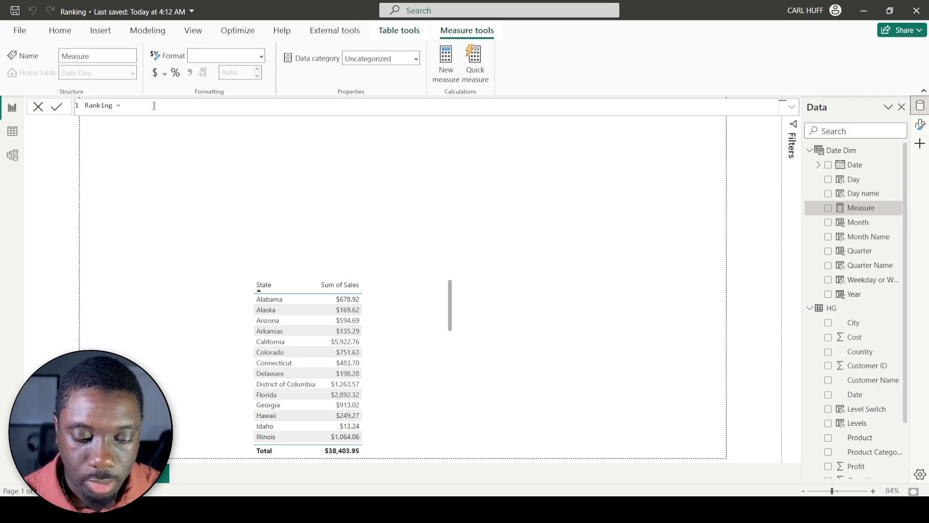
type("rank")
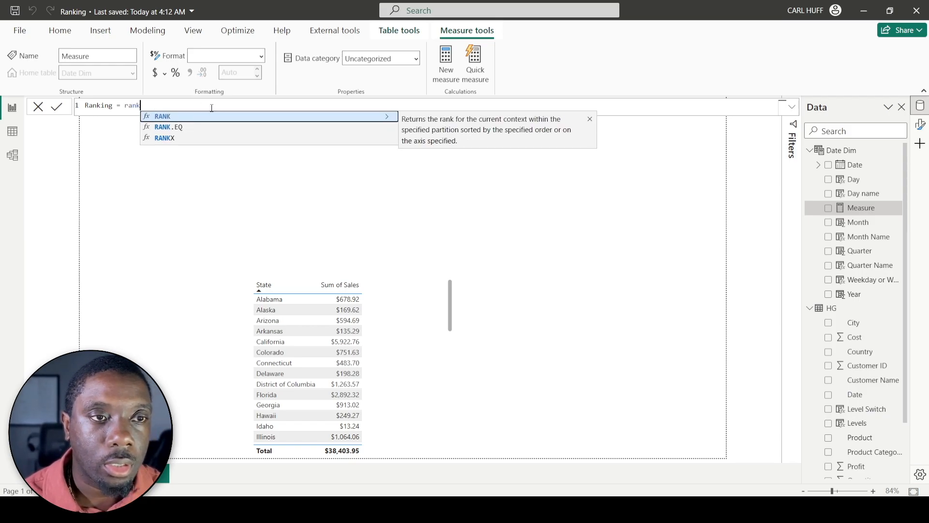
left_click(183, 139)
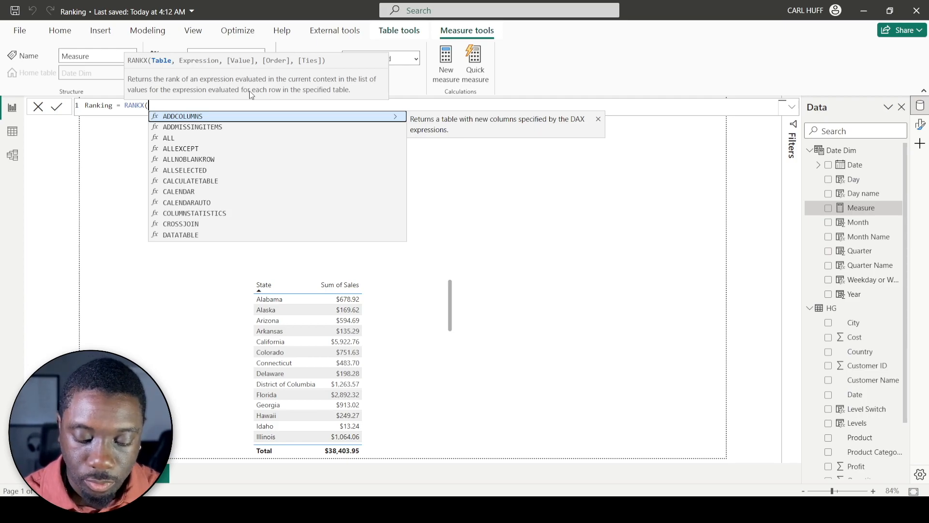
Step: Enter ALL(HG[State]) as the table argument of the RANKX formula
type("A")
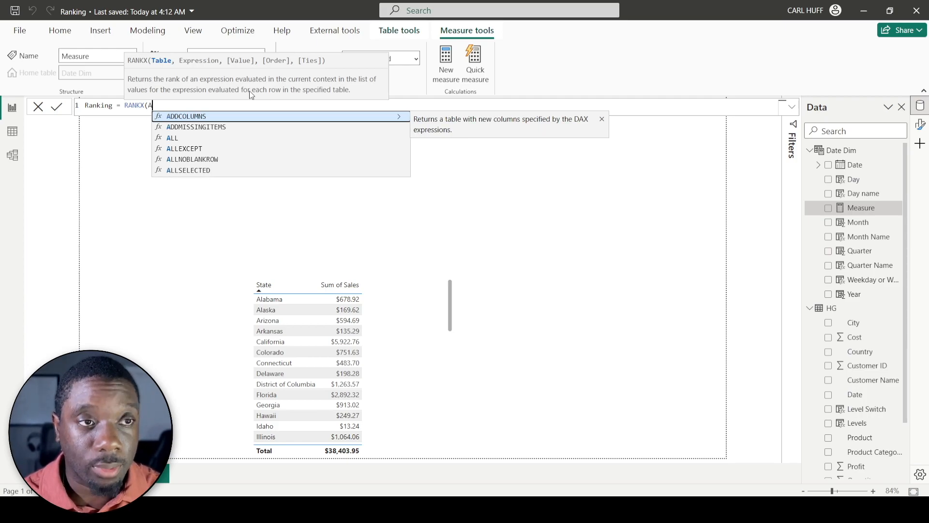
type("LL(")
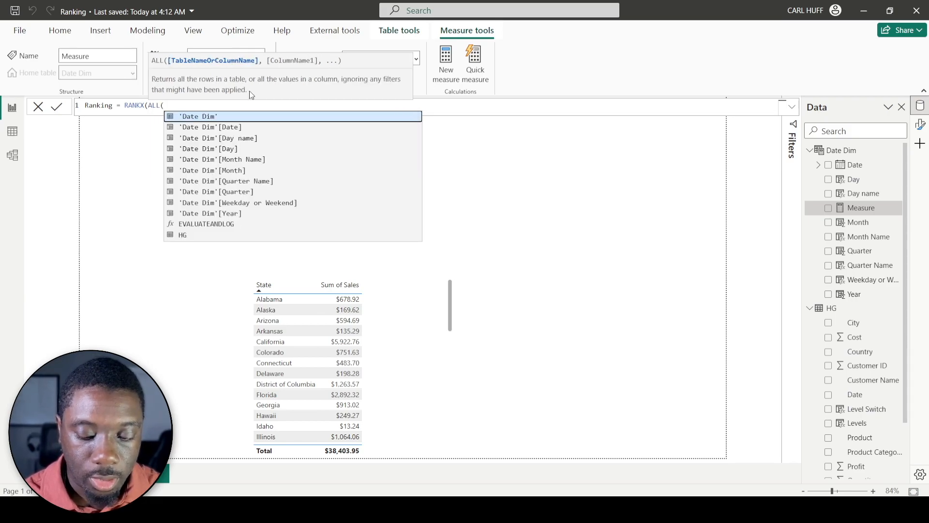
type("sta")
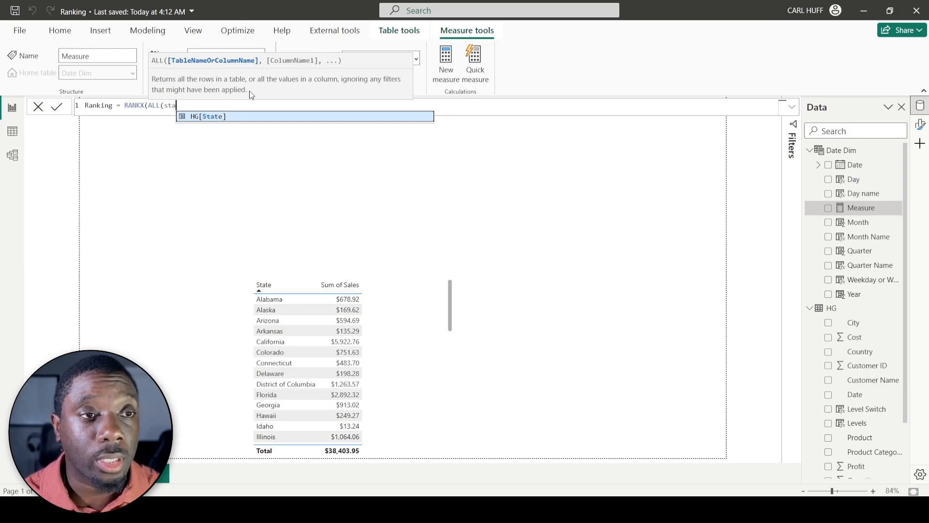
key("Tab")
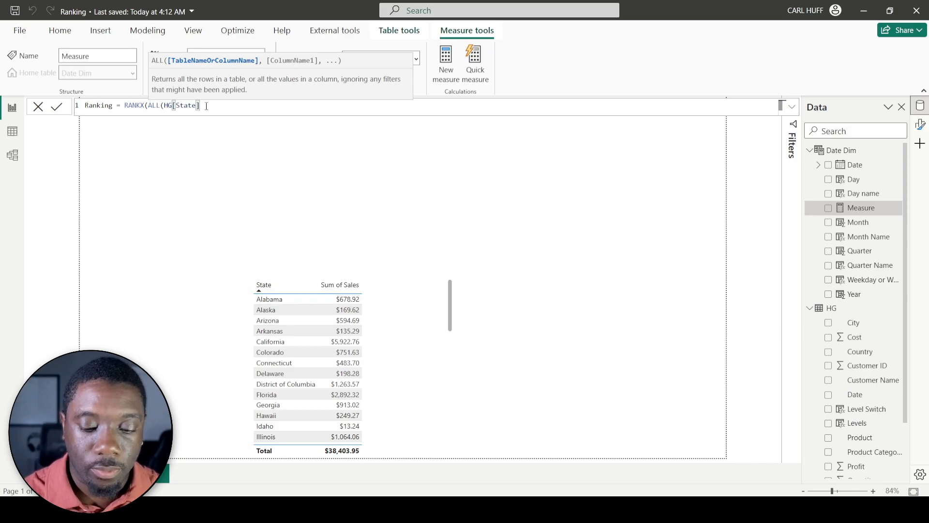
type(",")
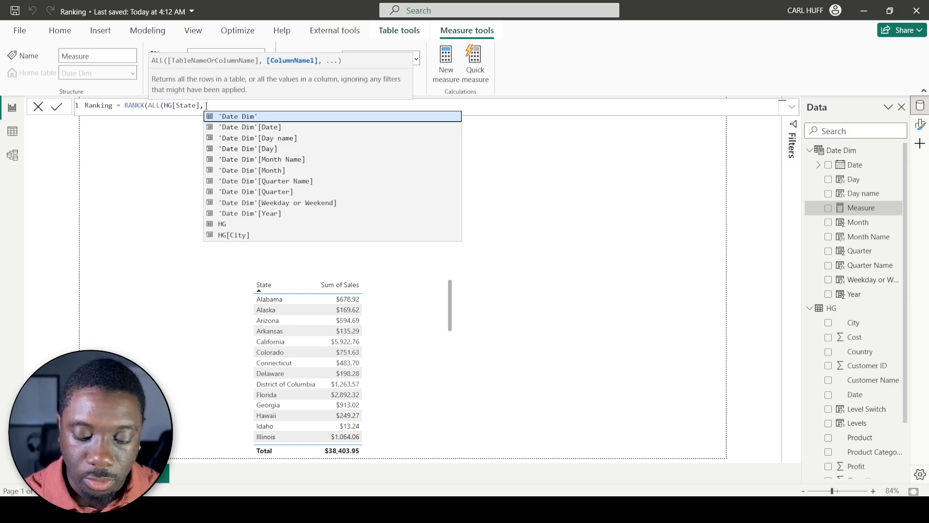
key("BackSpace")
type(")")
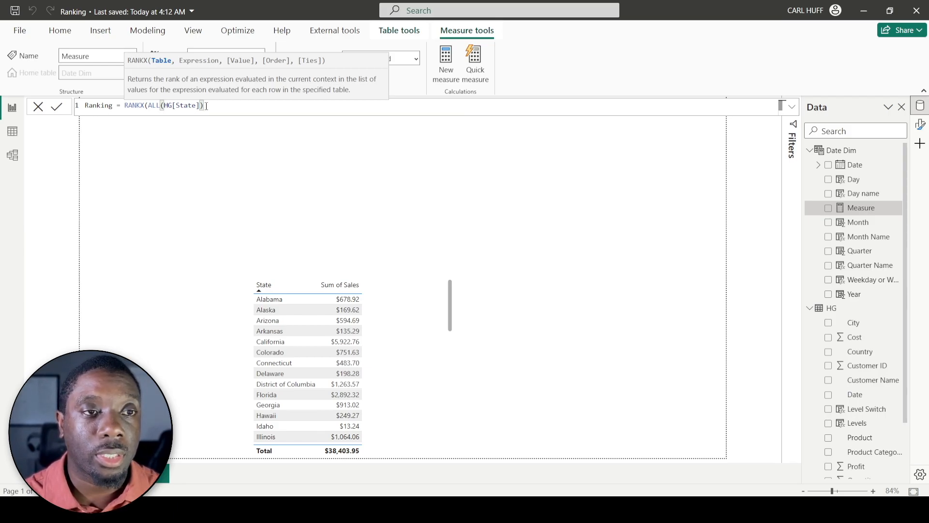
Step: Complete the Ranking formula with [total sales] as the expression, an empty value argument and DESC order, and commit it
type(",")
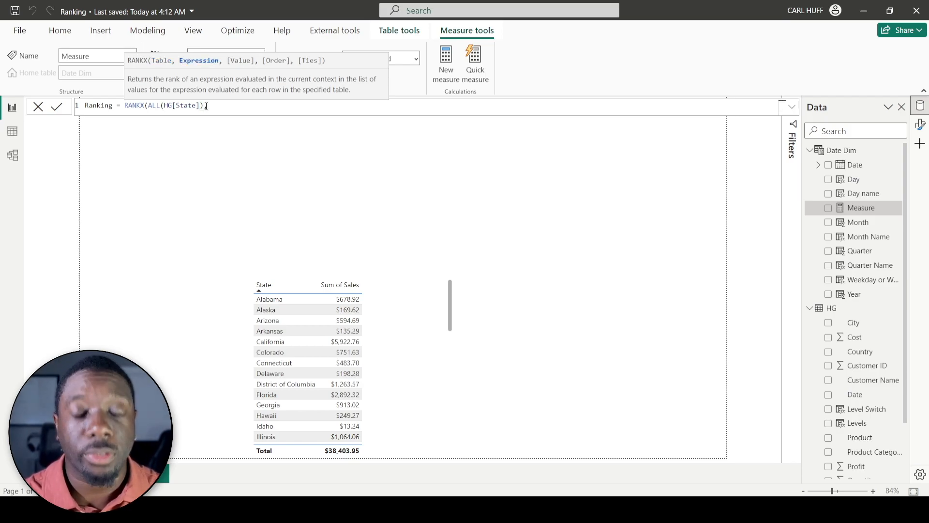
type("tot")
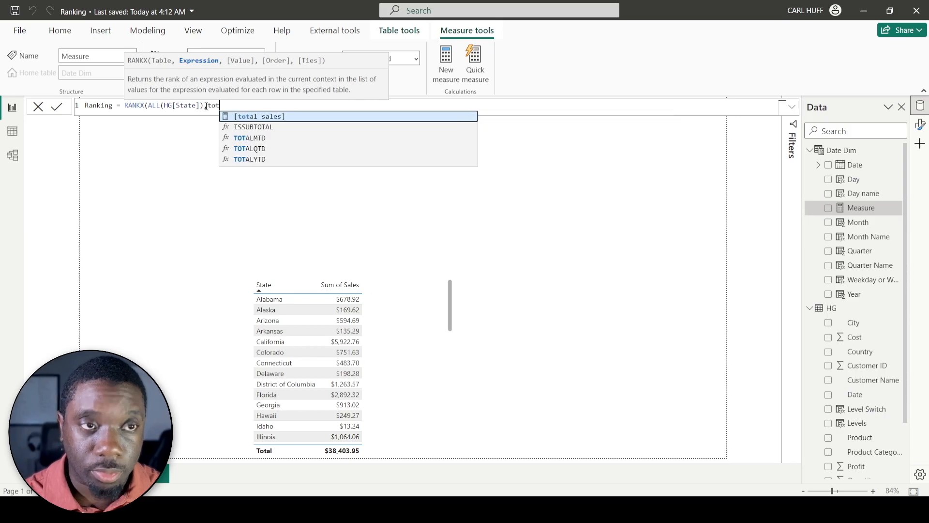
key("Tab")
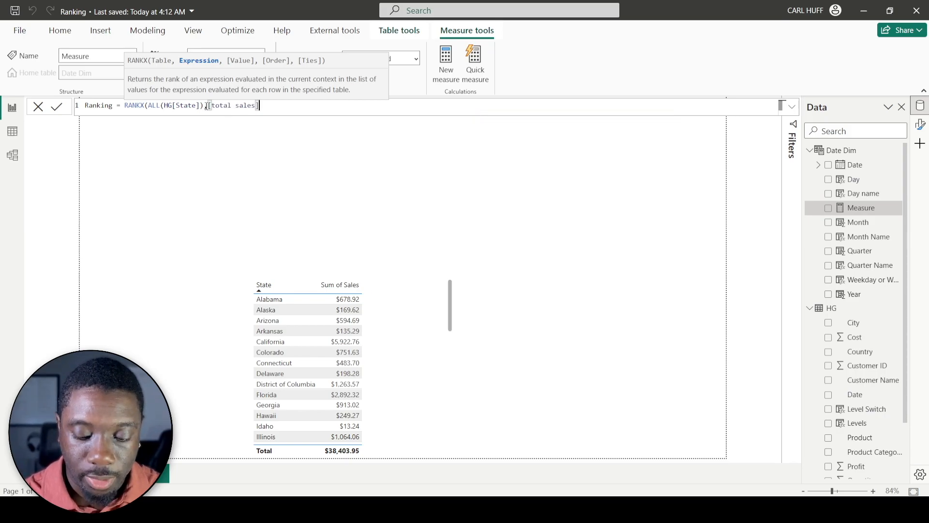
type(",")
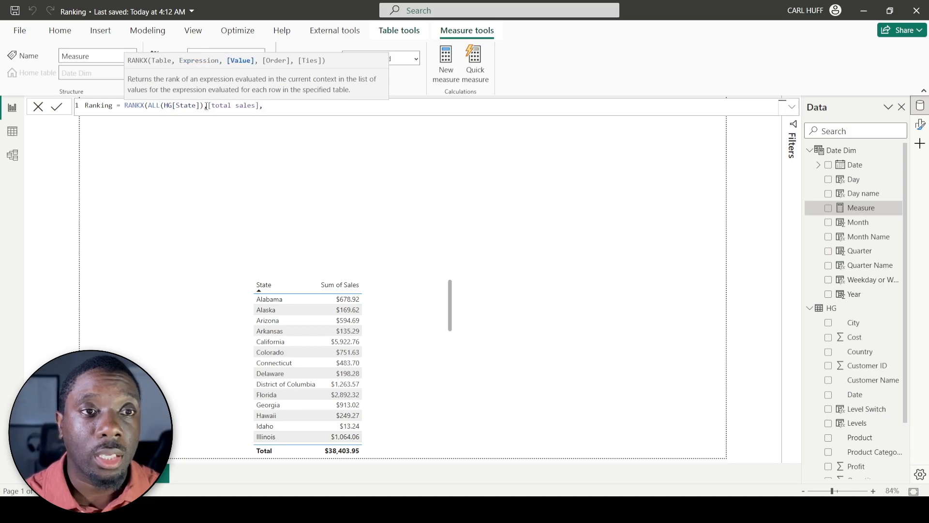
type(",")
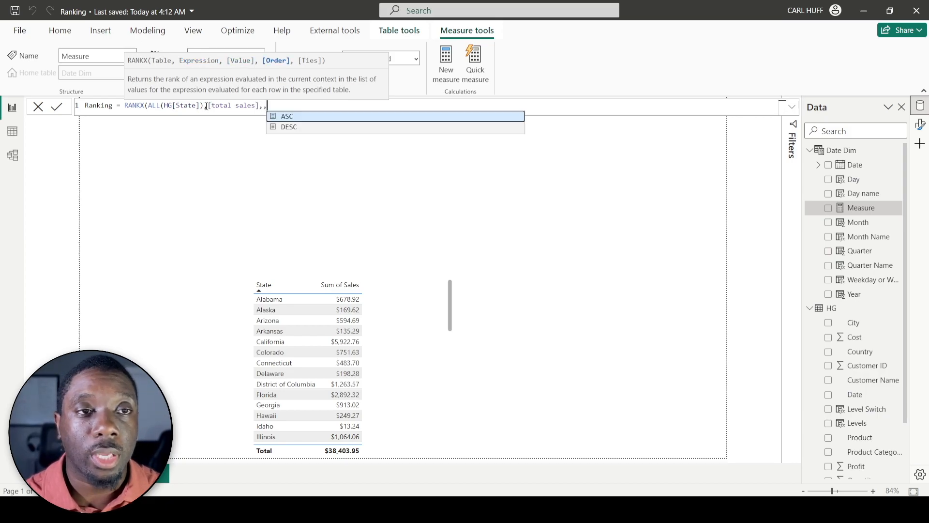
key("Down")
key("Tab")
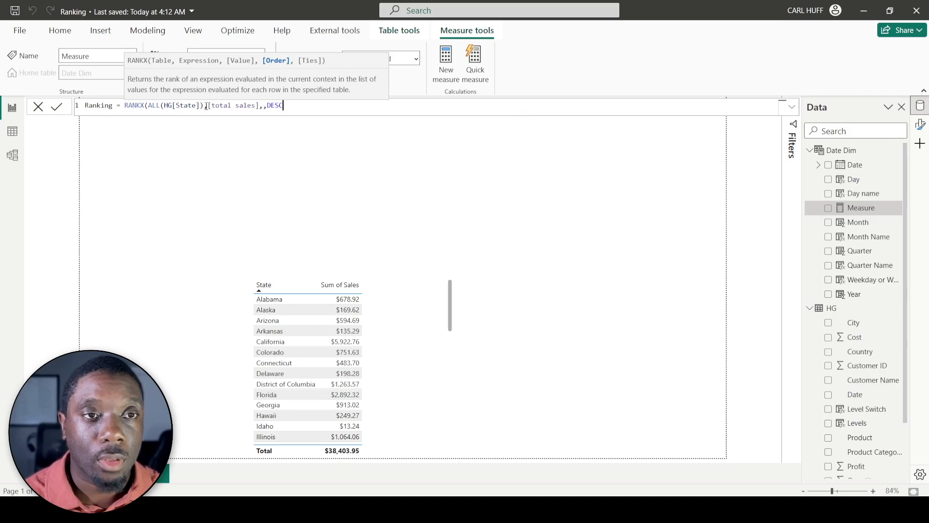
type(")")
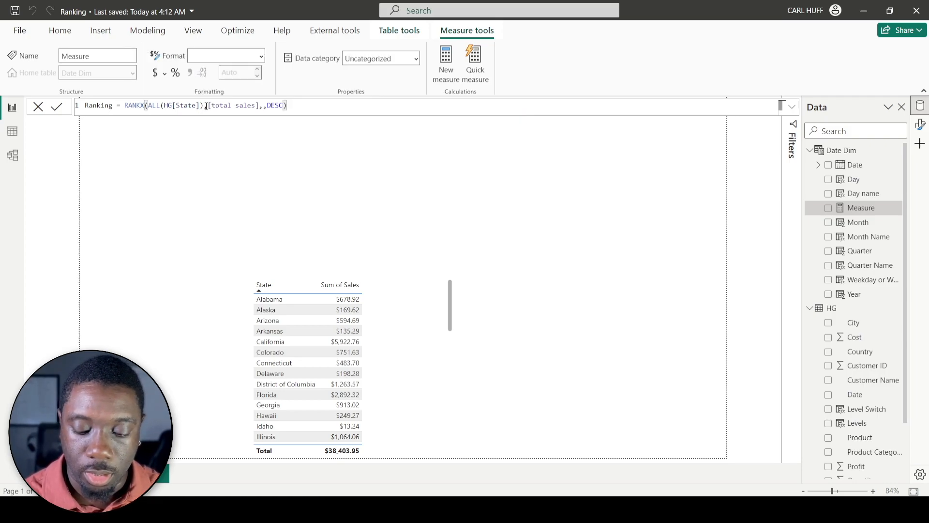
key("Return")
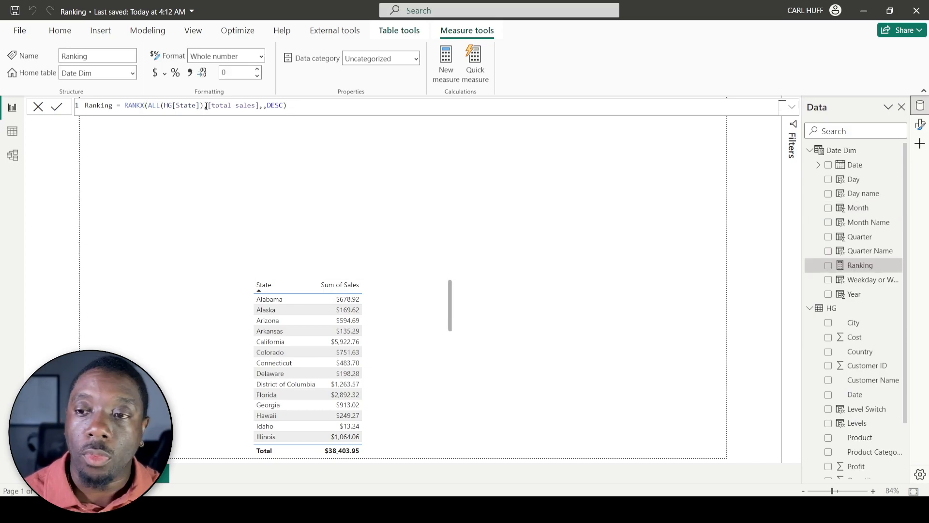
Step: Select the state sales table visual and change the Ranking measure's home table to HG
left_click(389, 308)
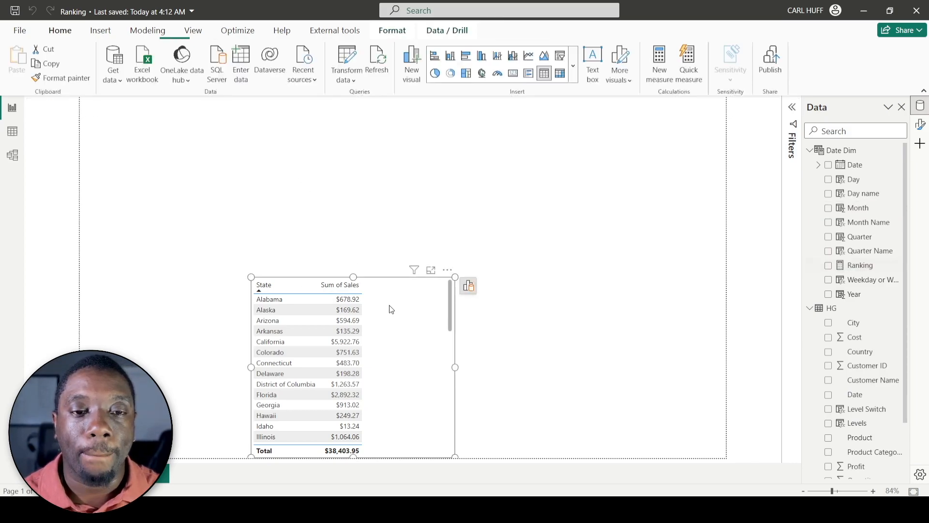
left_click(467, 286)
left_click(539, 417)
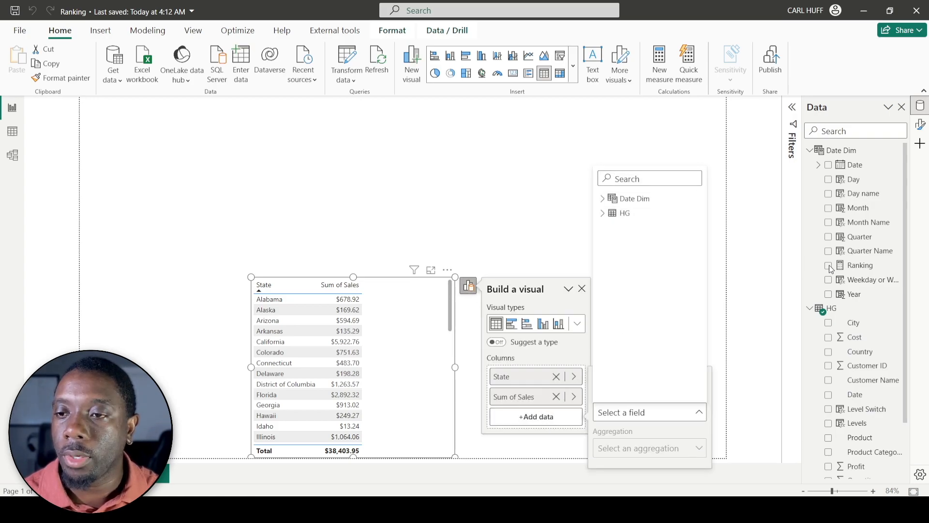
left_click(852, 266)
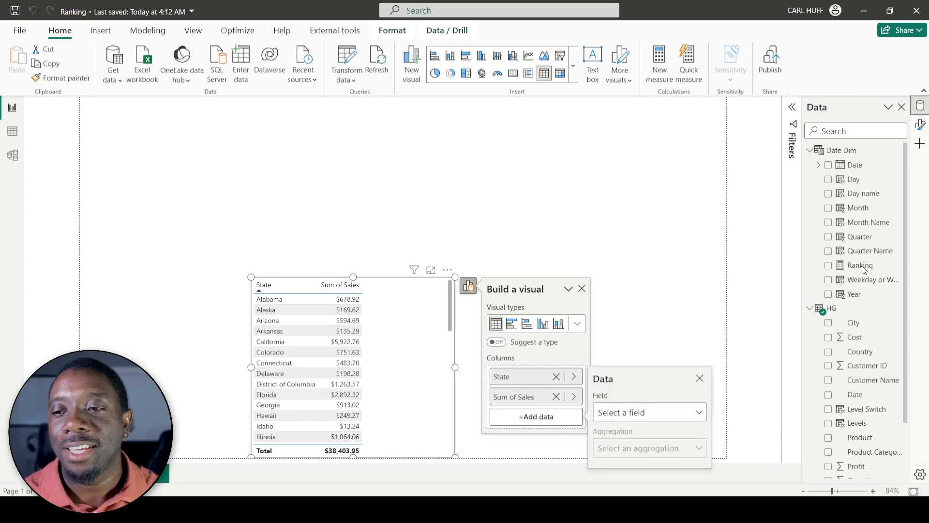
left_click(864, 267)
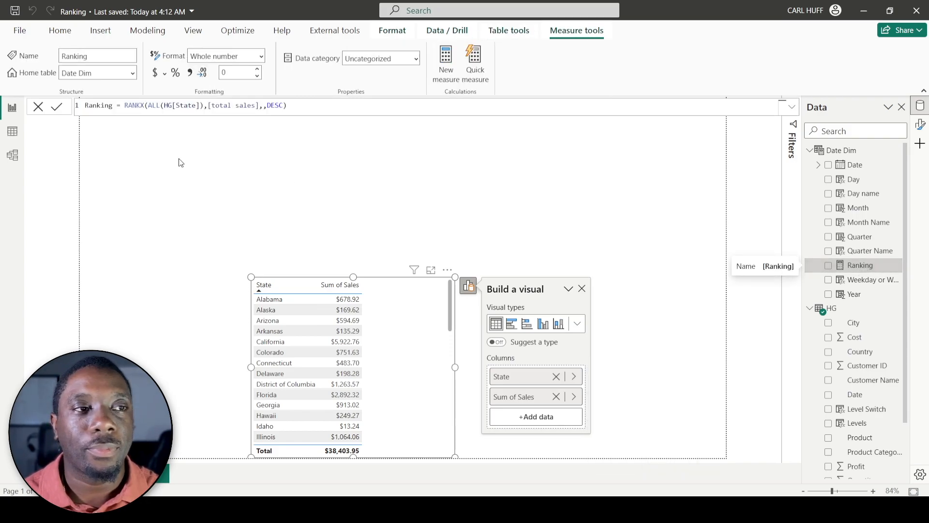
left_click(133, 74)
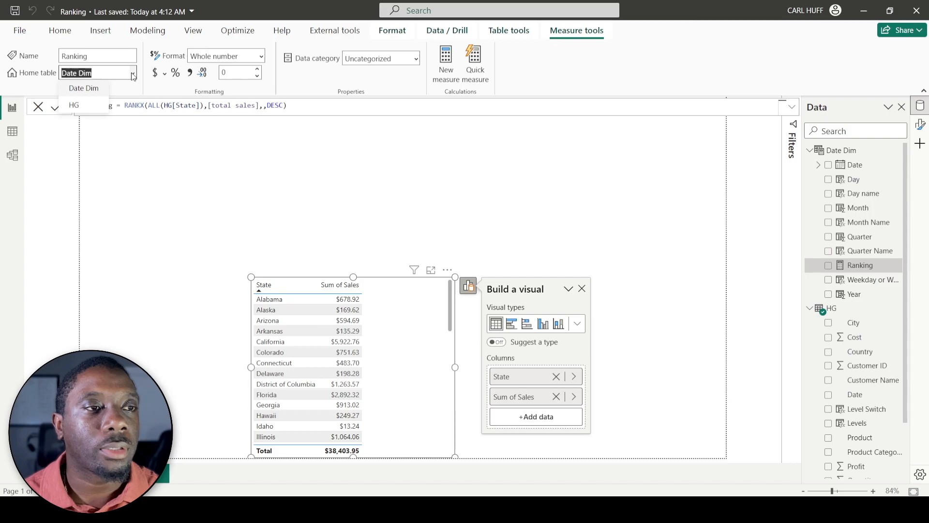
left_click(96, 106)
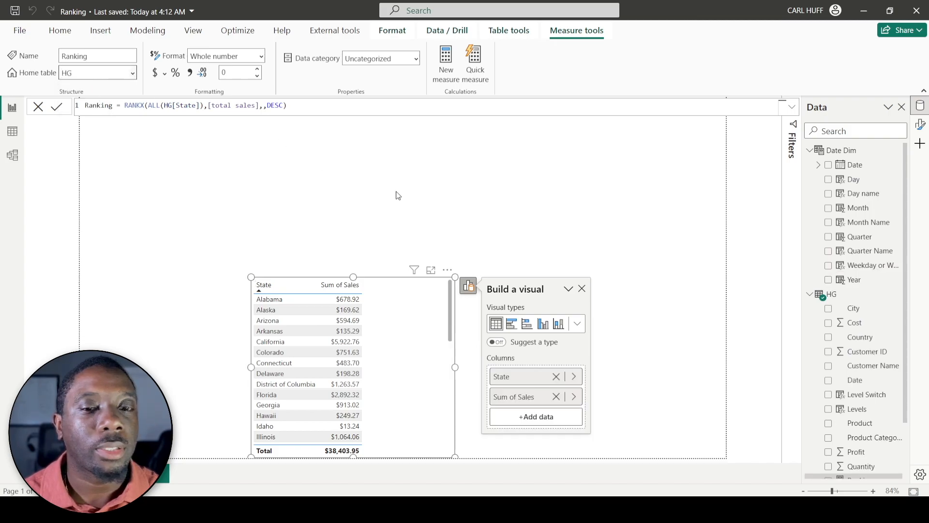
Step: Add the Ranking measure from HG as a column of the state sales table and sort the table by Ranking ascending
left_click(545, 420)
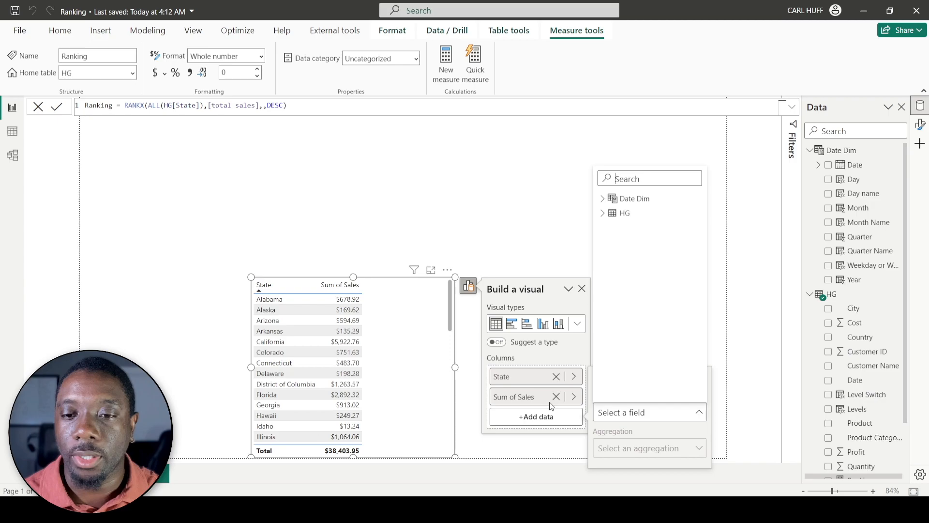
left_click(602, 214)
scroll(654, 295, "down", 3)
left_click(646, 335)
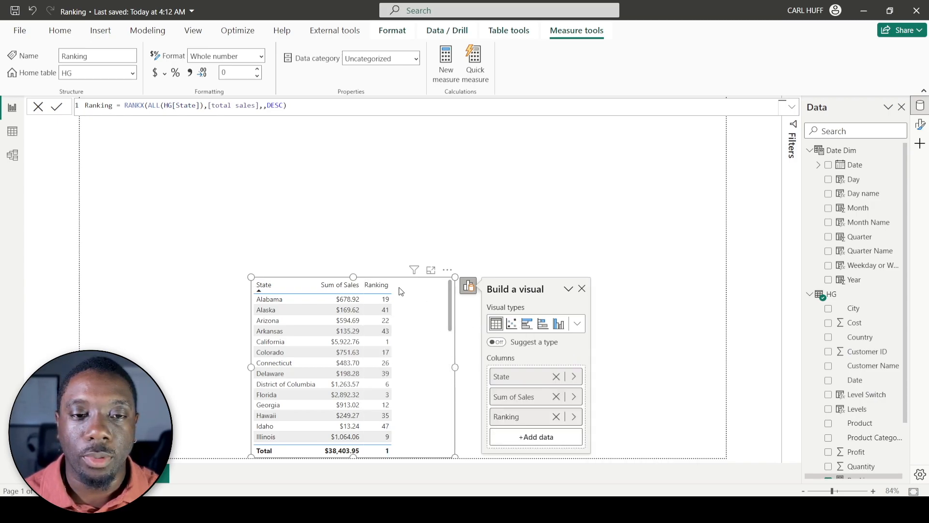
left_click(381, 289)
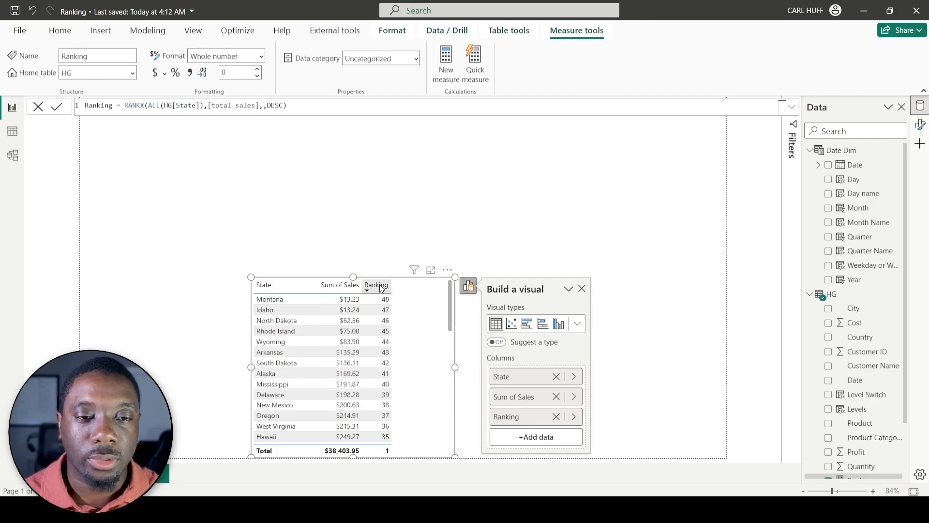
left_click(380, 287)
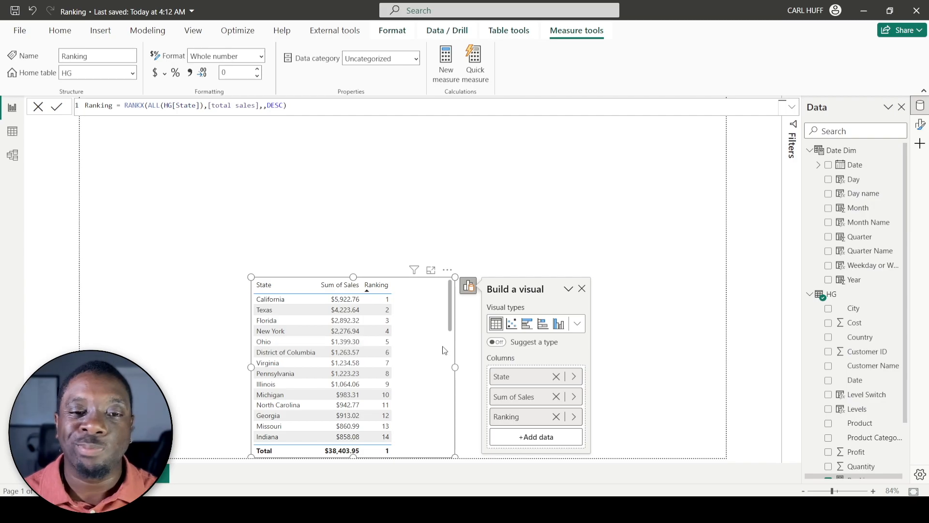
Step: Widen the state sales table visual slightly by extending its right edge
left_click_drag(455, 367, 496, 372)
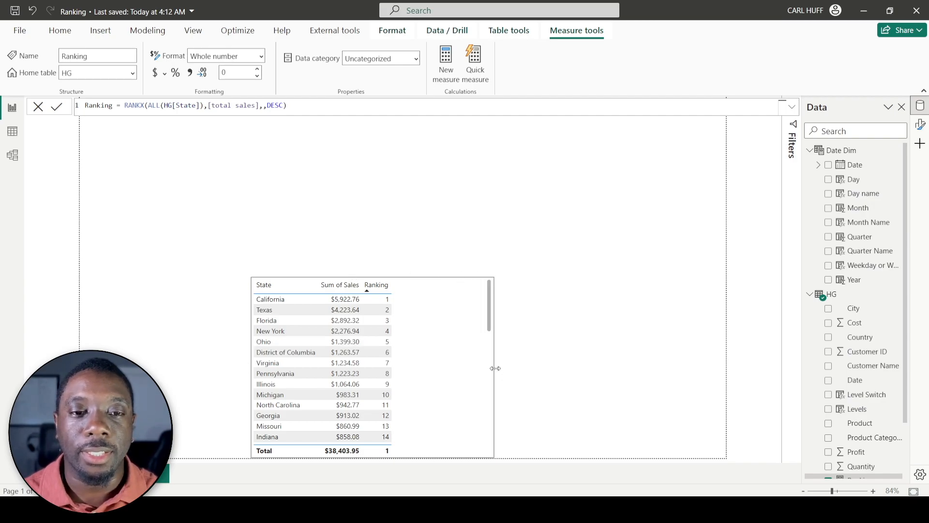
left_click(494, 368)
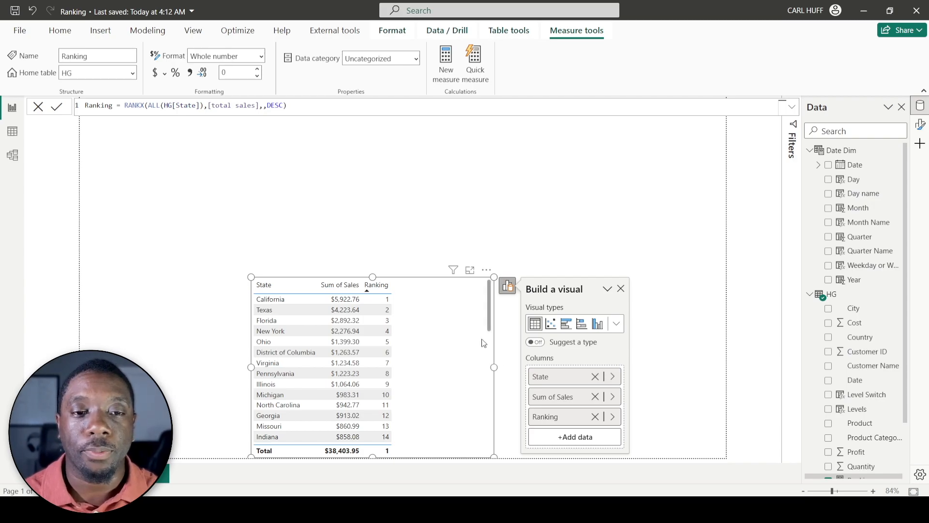
left_click(435, 296)
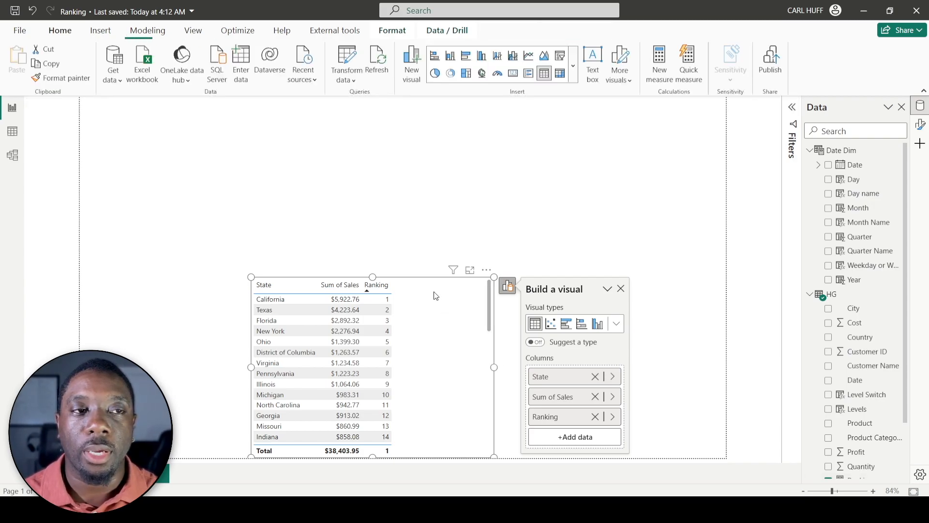
Step: Create a measure Top 3 = IF([Ranking] <= 3, [total sales]) and commit it
left_click(447, 238)
left_click(658, 72)
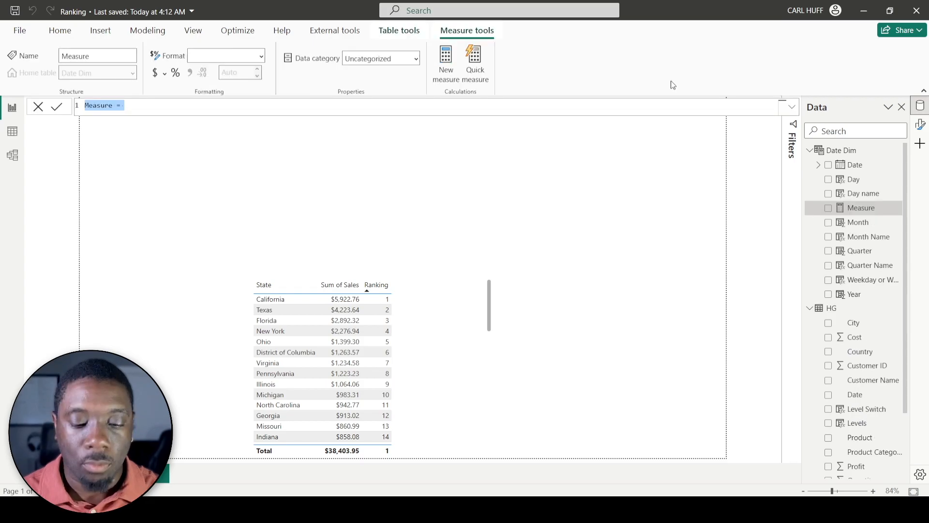
type("Top 3")
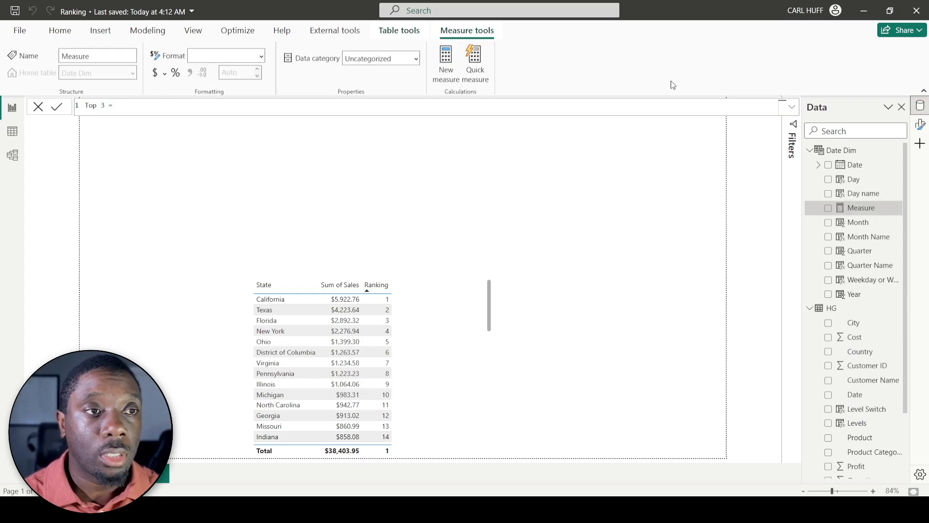
type(" = IF([Ranking]")
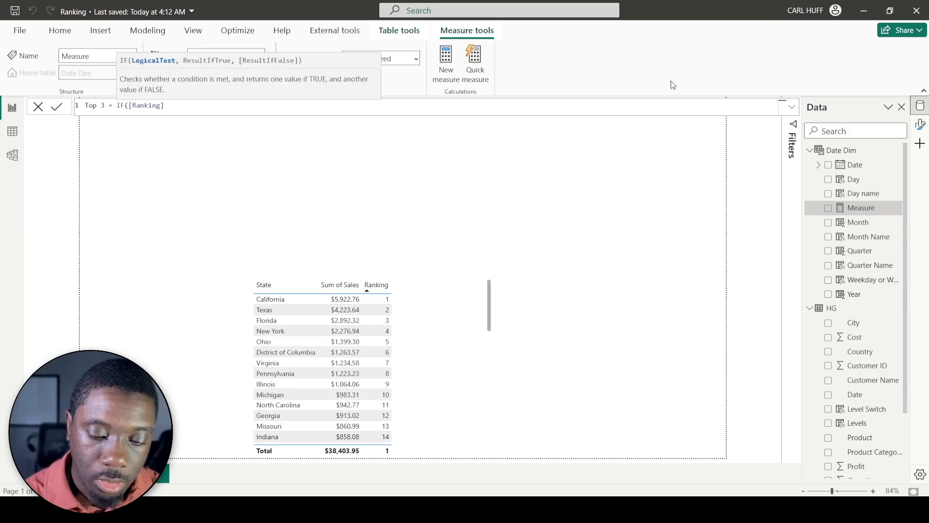
type(" <")
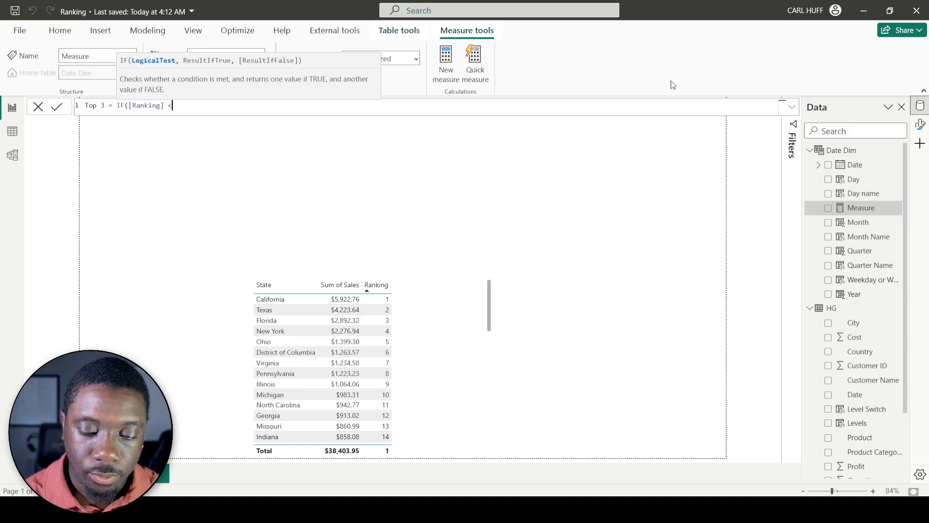
type("= 3, ")
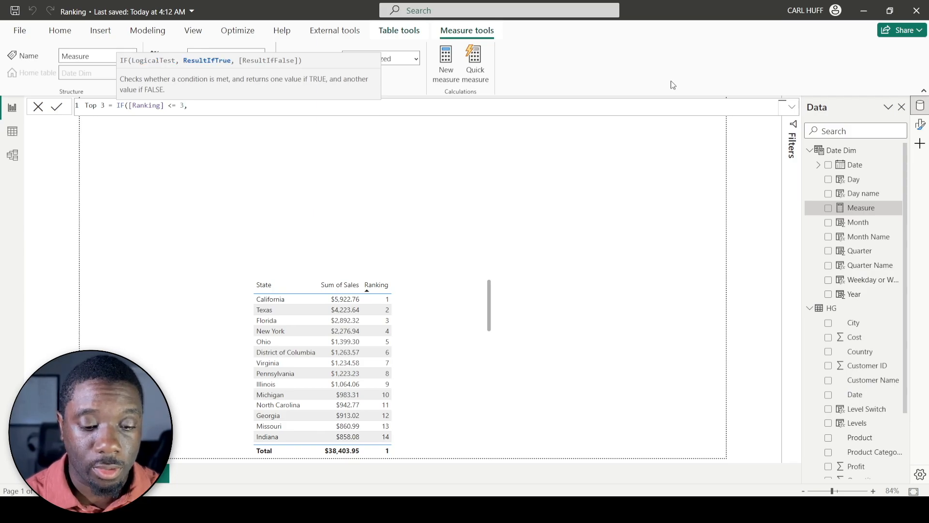
type("tot")
key("Tab")
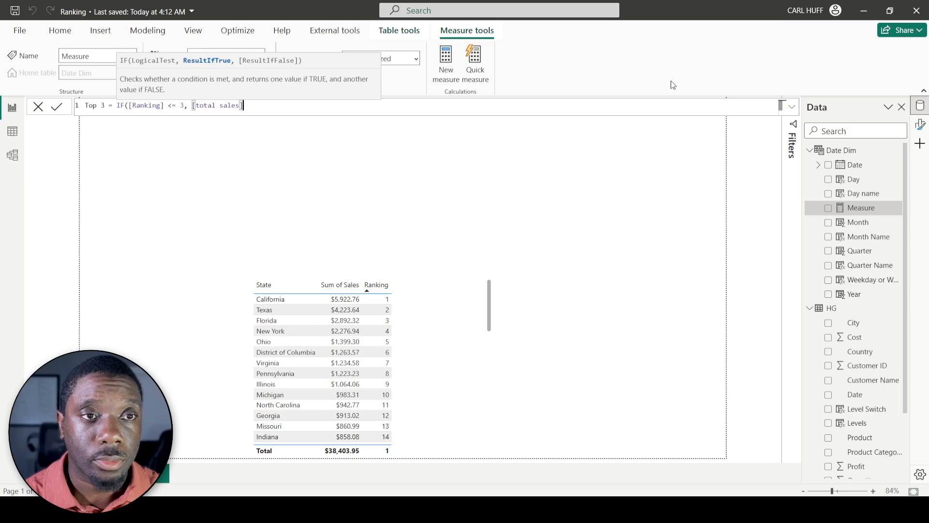
type(")")
key("Return")
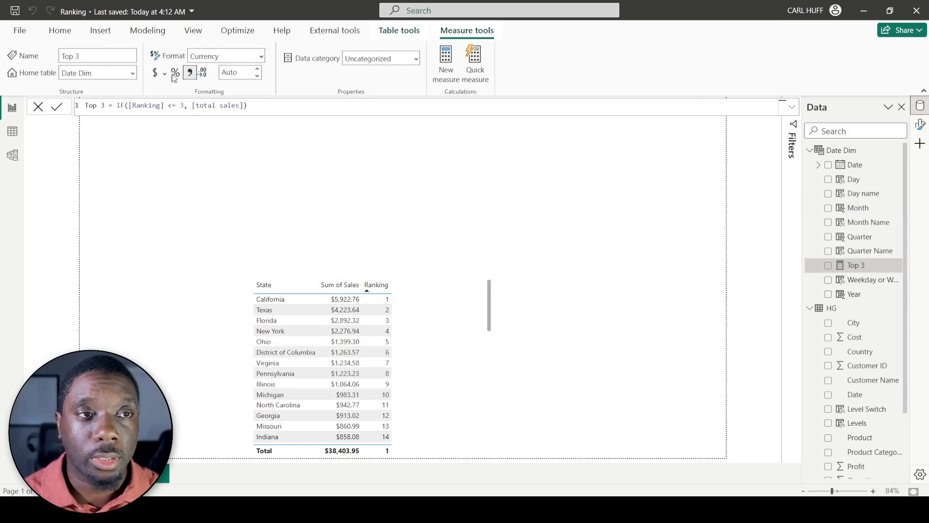
Step: Change the Top 3 measure's home table to HG, with the state sales table visual selected
left_click(449, 324)
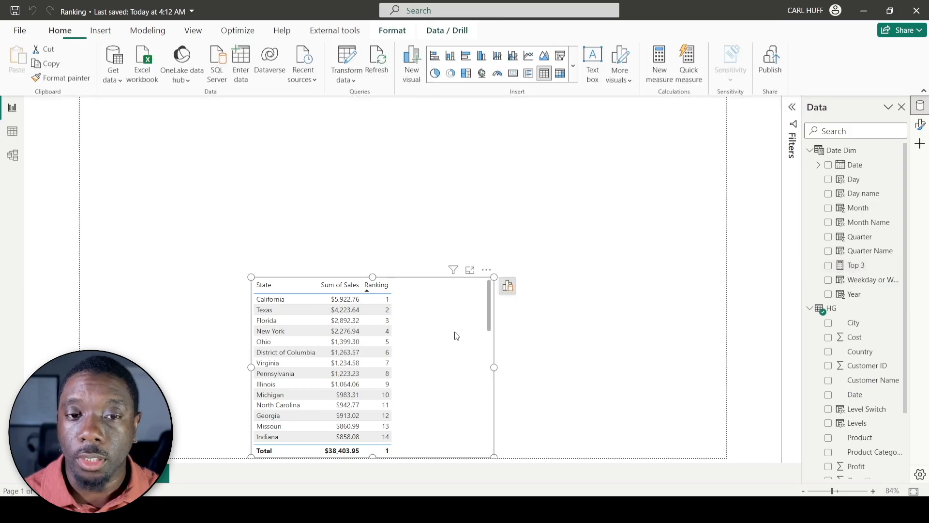
left_click(515, 289)
left_click(561, 436)
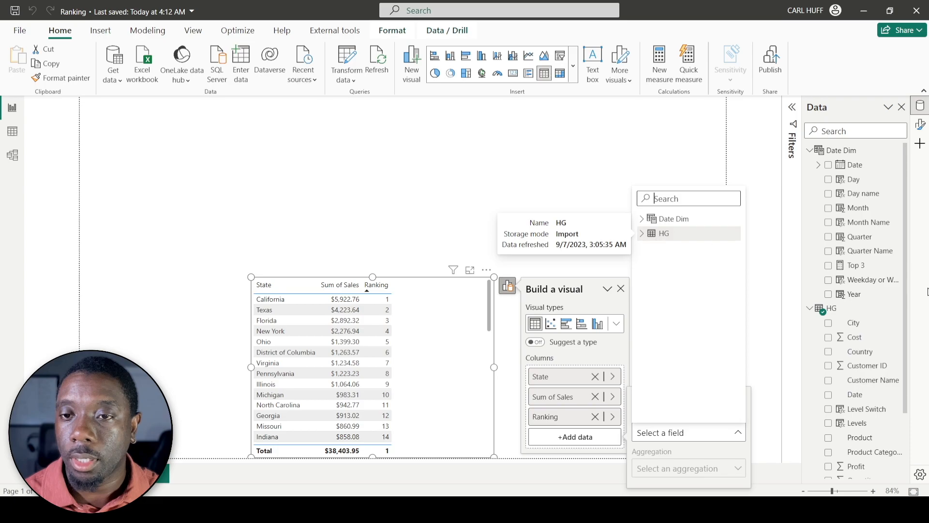
left_click(859, 267)
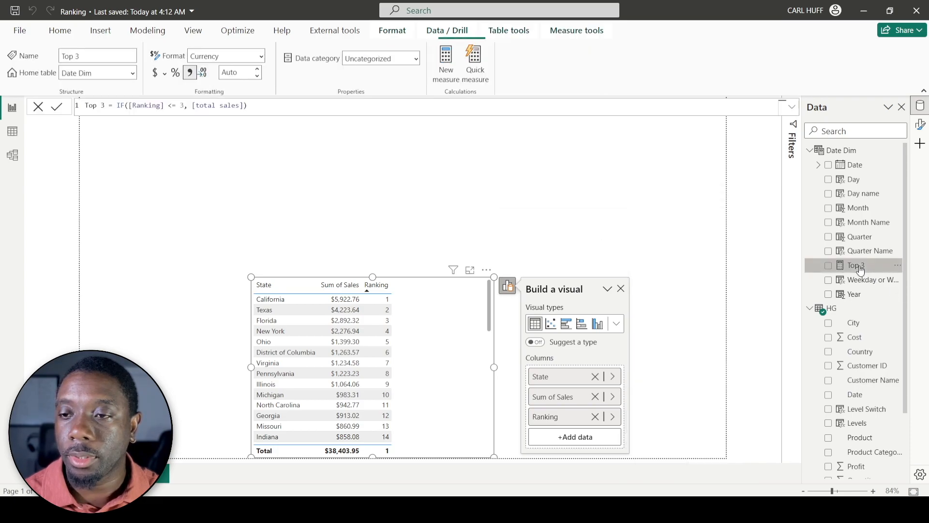
left_click(132, 72)
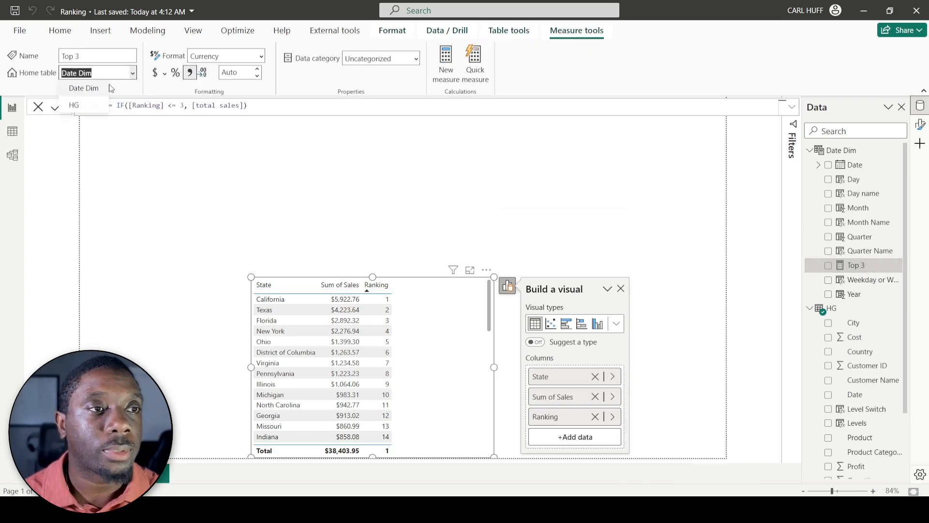
left_click(81, 105)
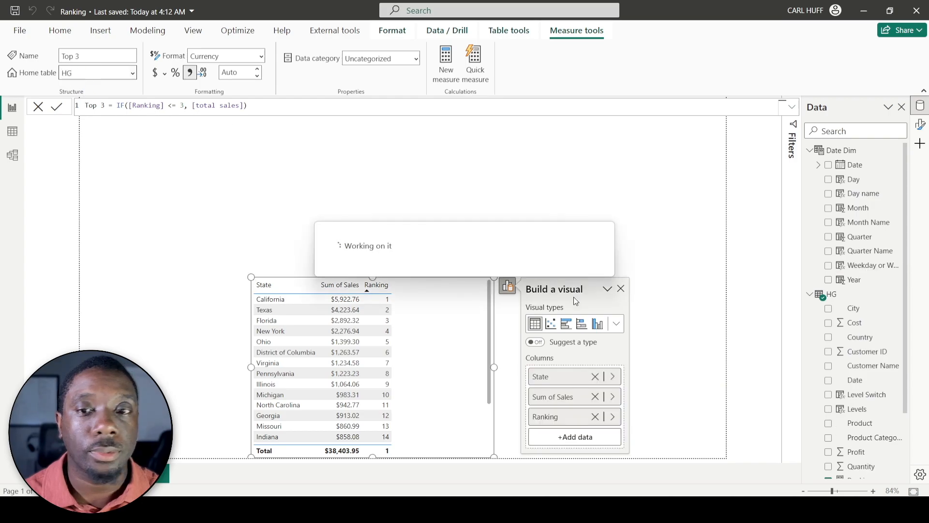
Step: Add the Top 3 measure from HG as a column of the state sales table and collapse the Date Dim field list
left_click(559, 436)
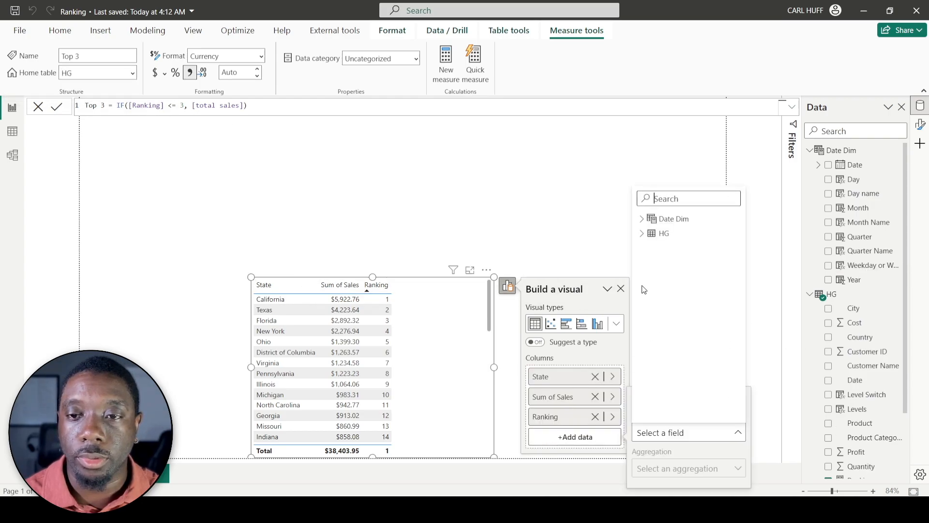
left_click(649, 233)
scroll(678, 358, "down", 3)
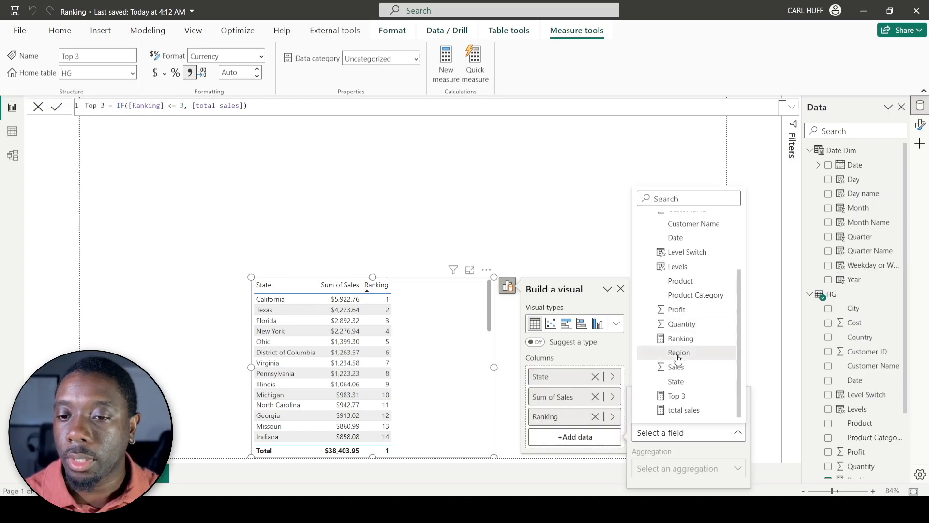
left_click(677, 396)
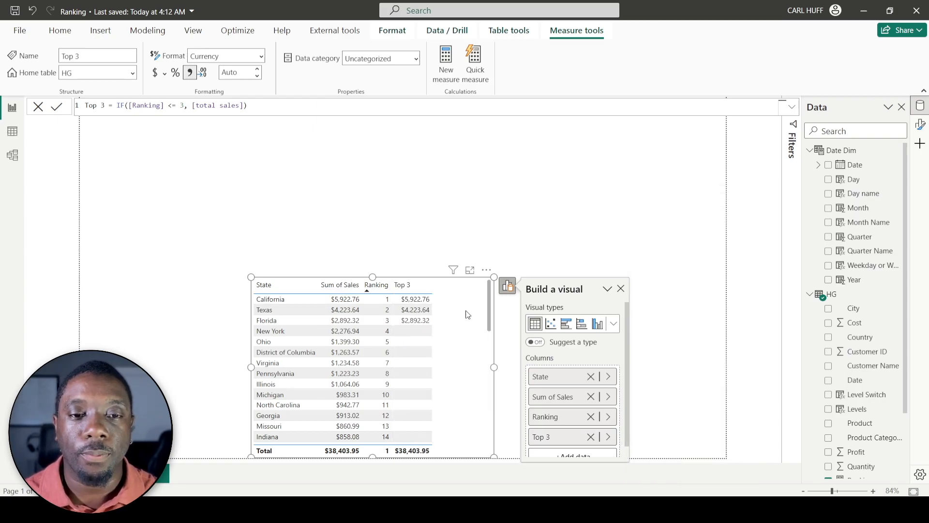
scroll(856, 431, "down", 2)
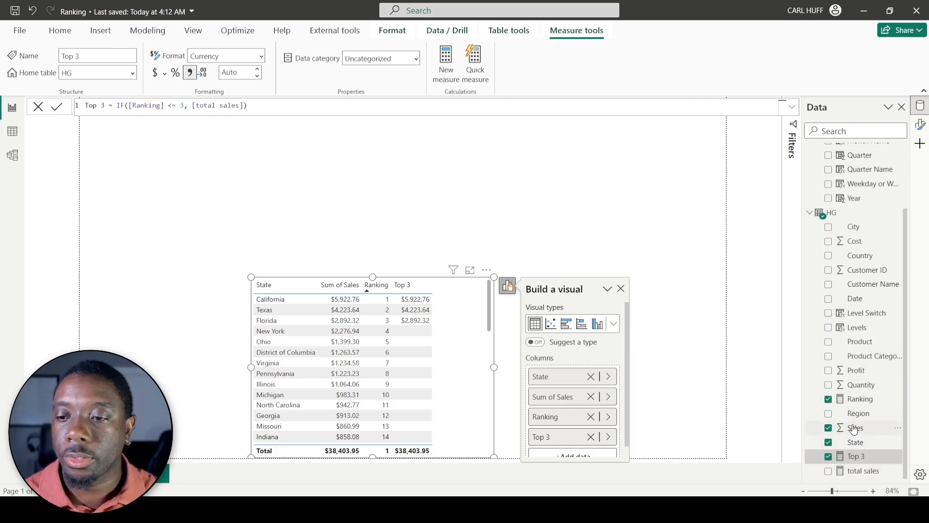
scroll(858, 227, "up", 2)
left_click(809, 151)
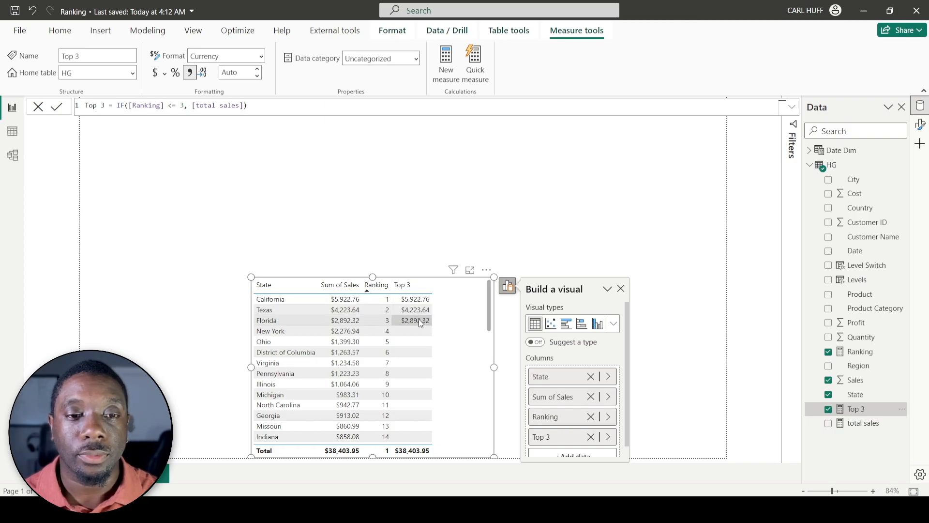
Step: Rename the Top 3 measure to Top 5, change its ranking threshold to 5, commit the formula and deselect the table visual
left_click(185, 107)
key("BackSpace")
type("5")
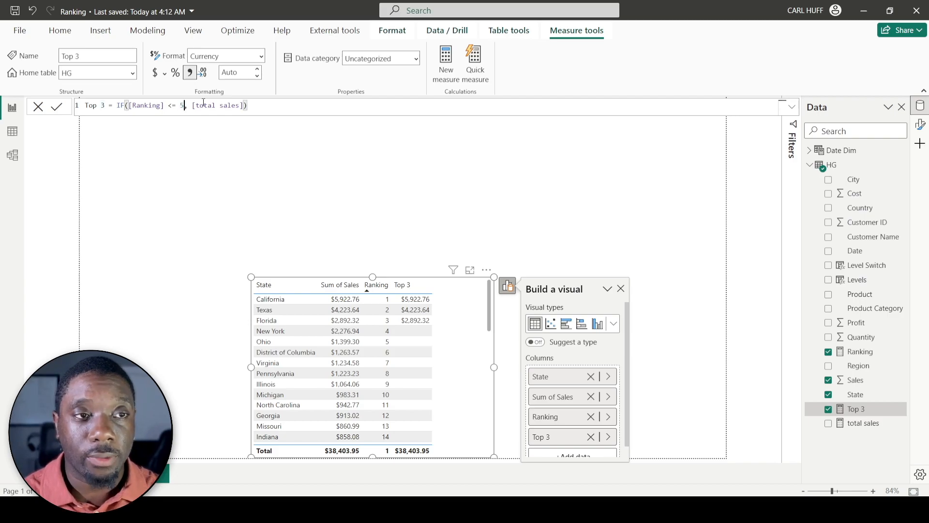
left_click(99, 106)
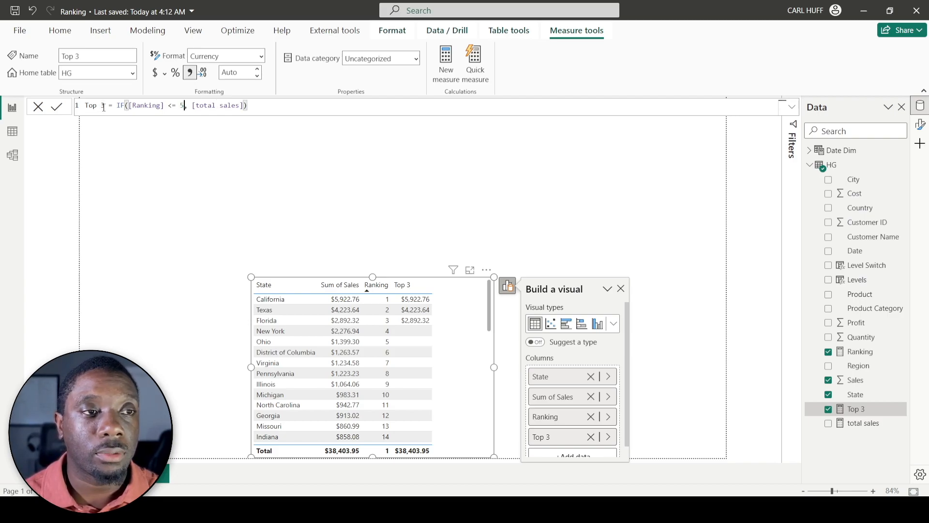
type("5")
left_click(256, 106)
key("Return")
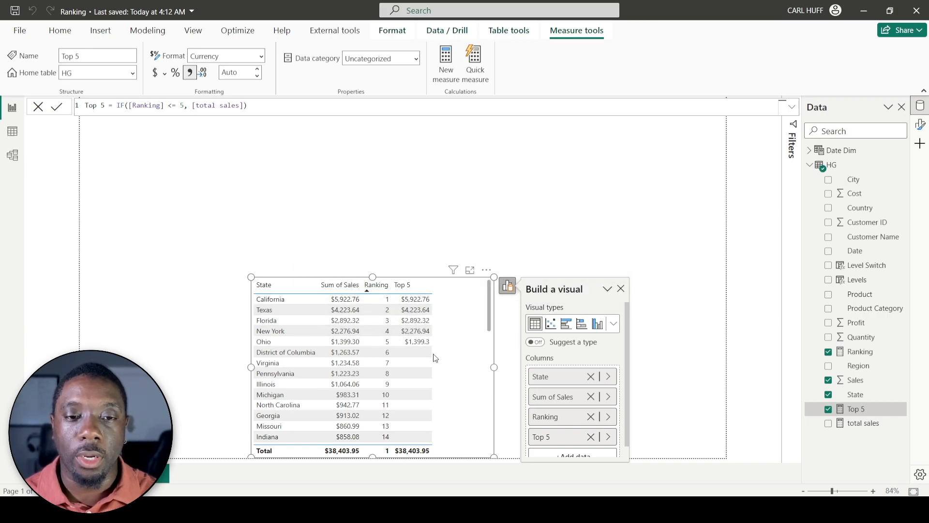
scroll(434, 358, "down", 2)
scroll(455, 342, "up", 2)
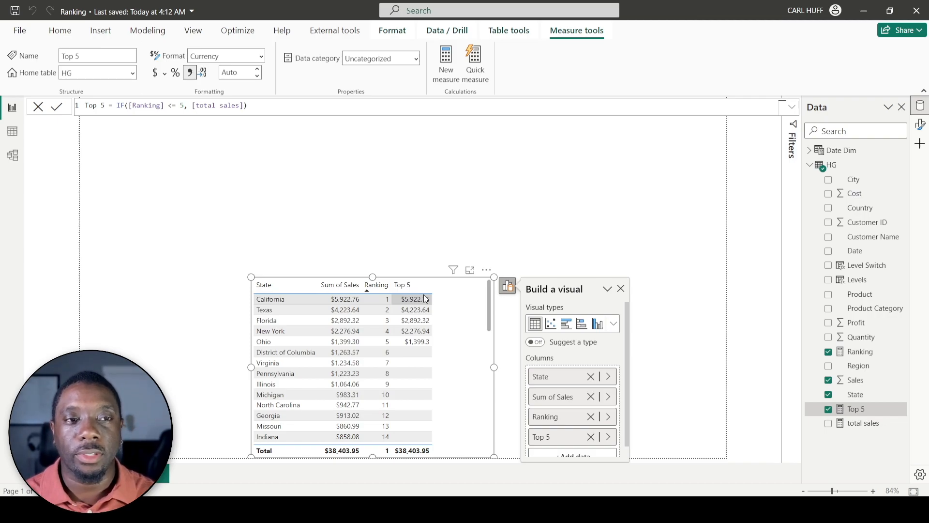
left_click(486, 250)
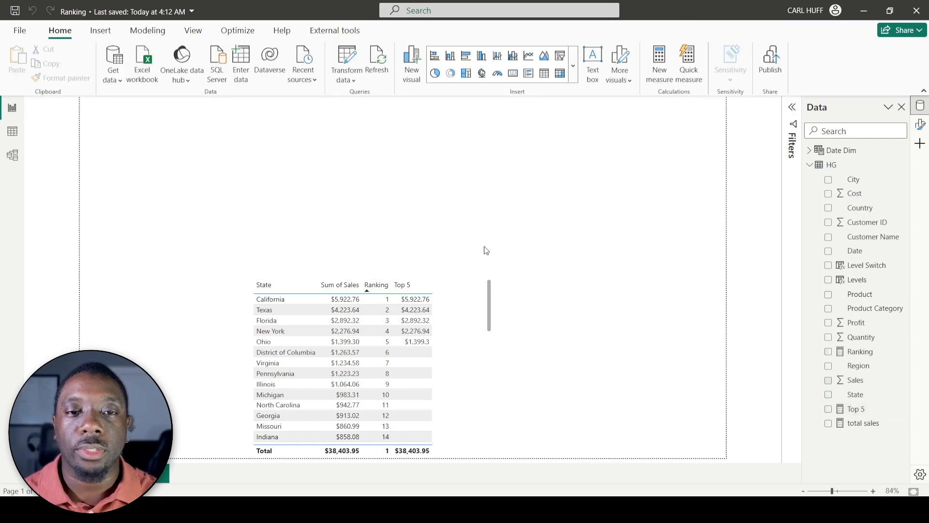
Step: Start a new numeric range parameter and name it Top Ranking
left_click(144, 32)
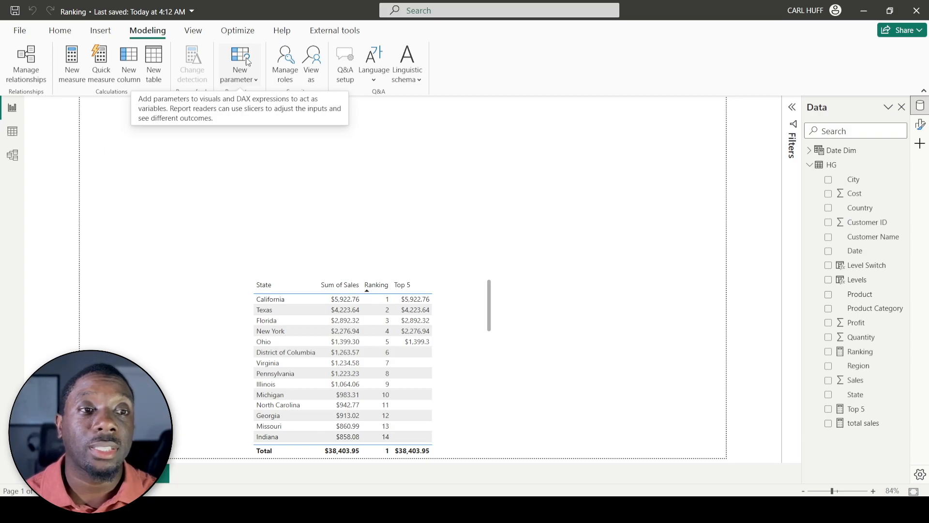
left_click(248, 61)
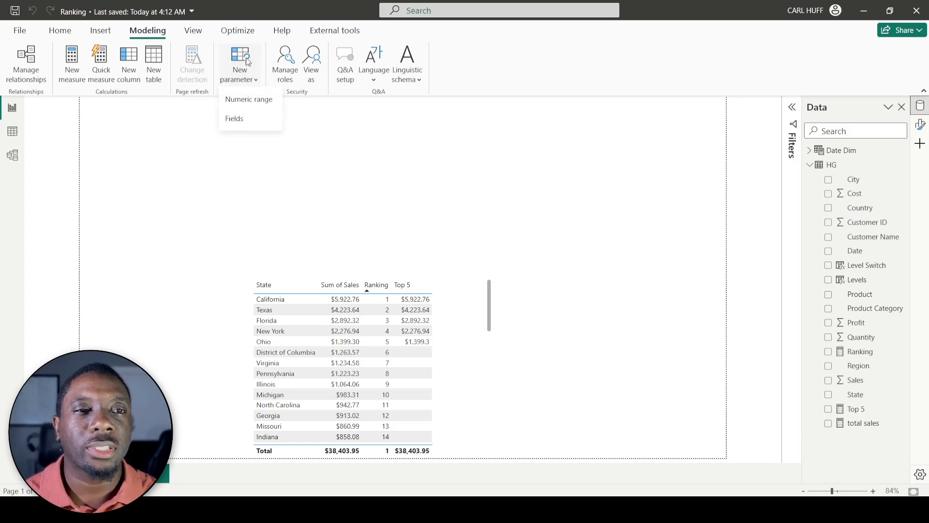
left_click(257, 103)
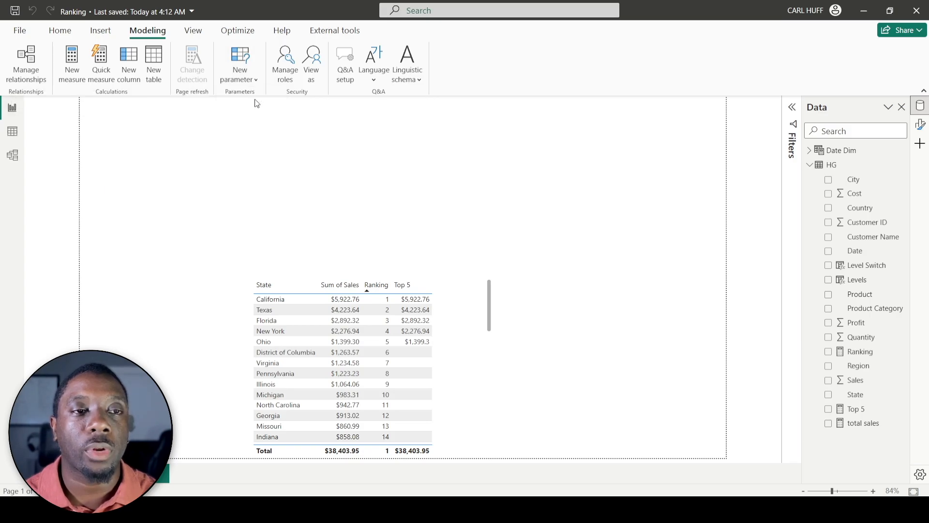
left_click(438, 141)
left_click(438, 137)
double_click(319, 176)
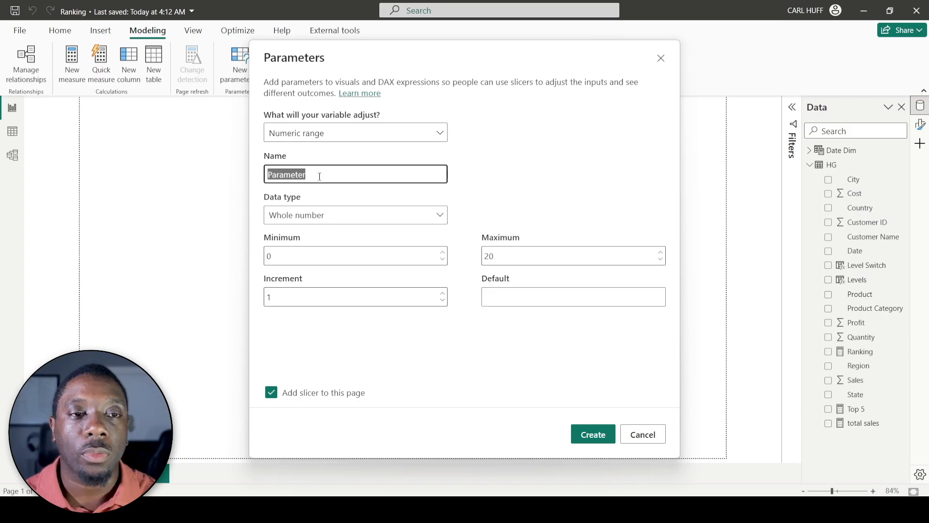
type("Top")
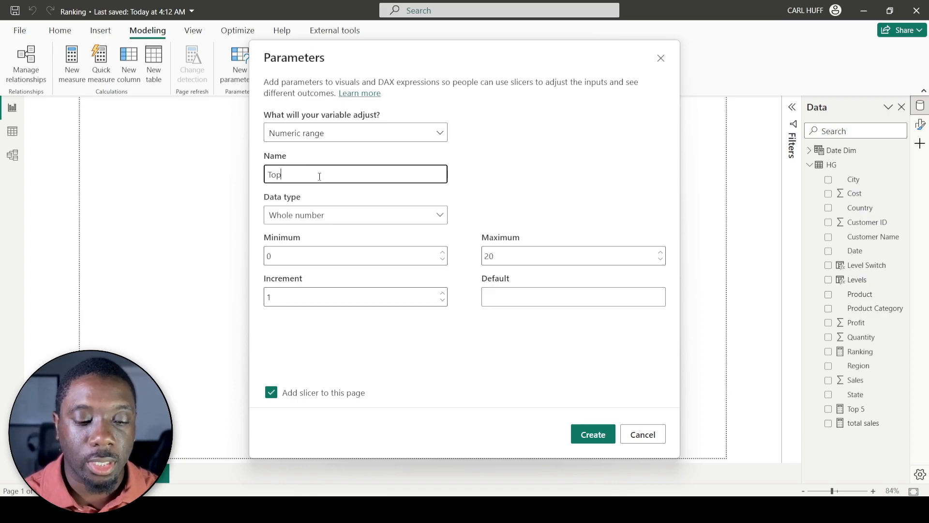
type(" Ranking")
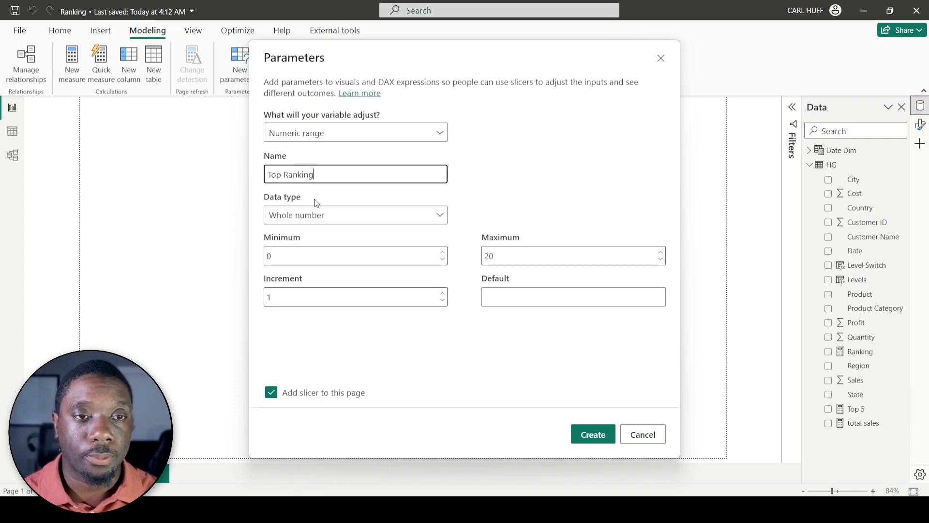
Step: Set the parameter's minimum and default to 1, then create it with a slicer on the page
double_click(312, 254)
type("1")
left_click(499, 297)
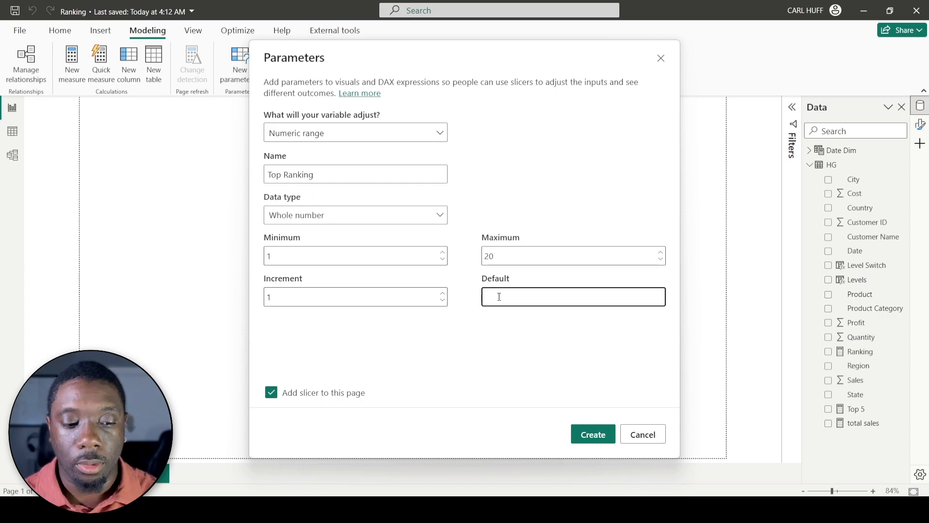
left_click(593, 435)
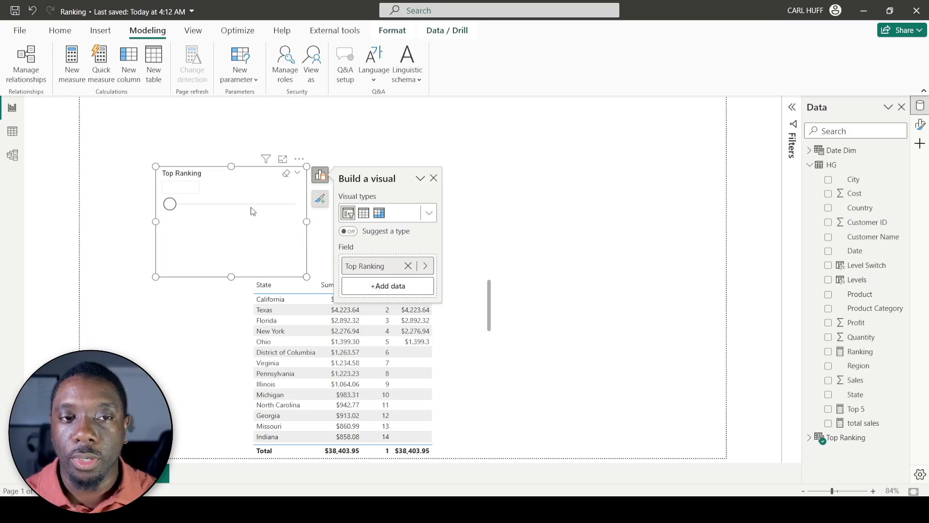
Step: Shorten the Top Ranking slicer and the state sales table, place the slicer directly above the table and set it to 1
left_click_drag(216, 173, 498, 193)
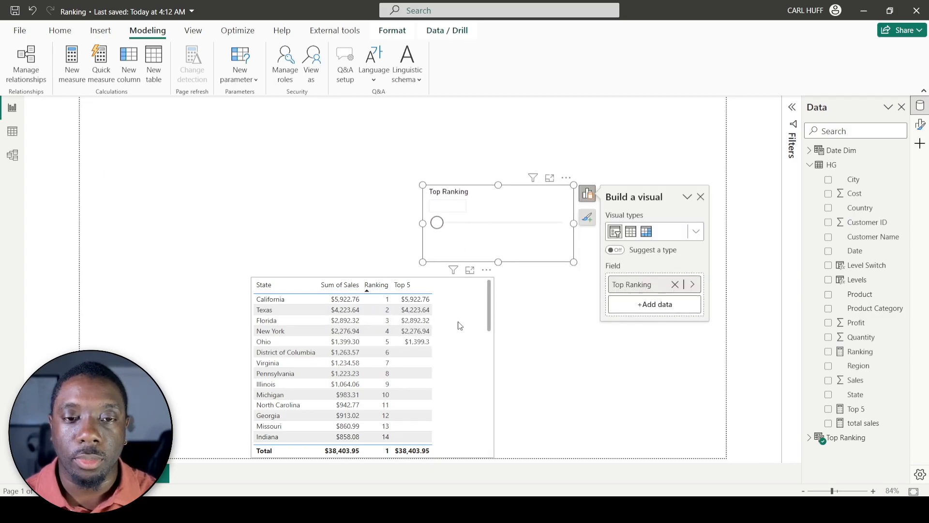
left_click(369, 323)
left_click_drag(372, 277, 397, 308)
left_click_drag(494, 203, 369, 240)
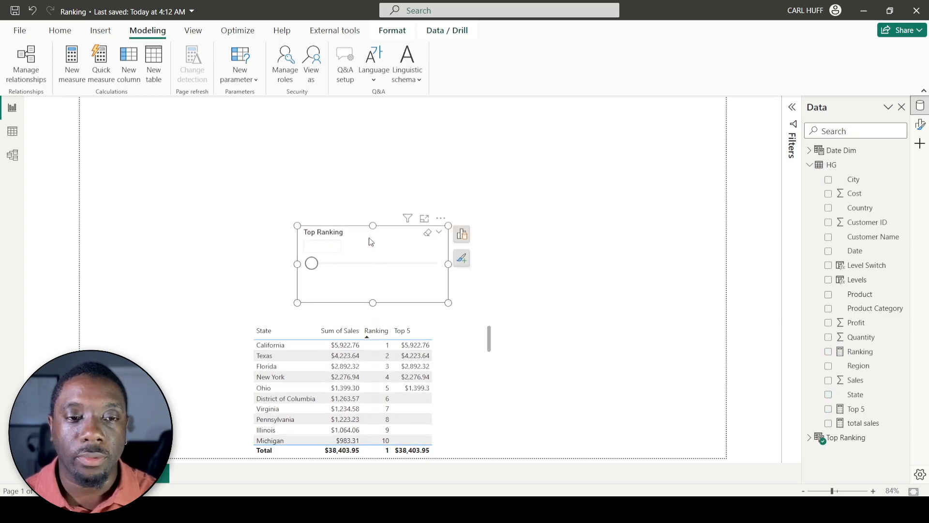
mouse_move(316, 262)
left_mouse_down()
mouse_move(369, 270)
mouse_move(327, 270)
mouse_move(431, 269)
mouse_move(312, 268)
left_mouse_up()
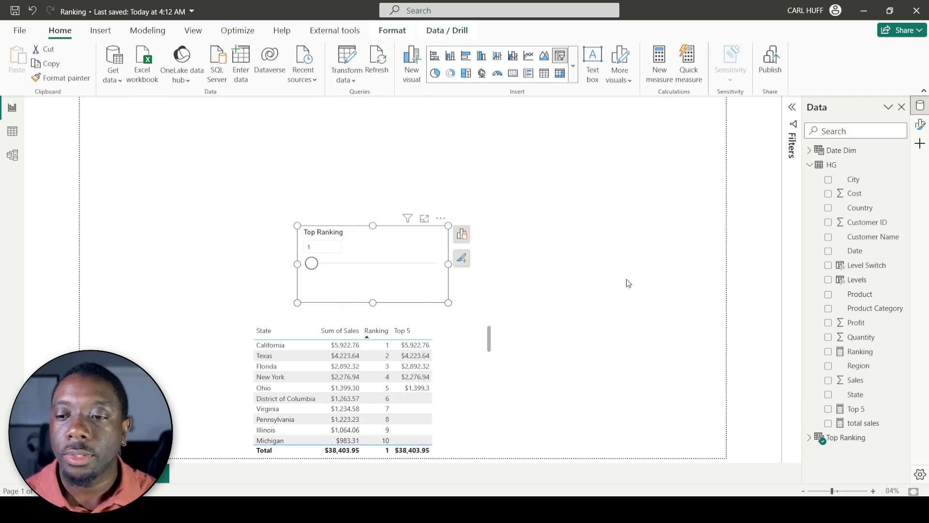
Step: Expand the Top Ranking parameter table and examine the formula of its Top Ranking Value measure
left_click(809, 437)
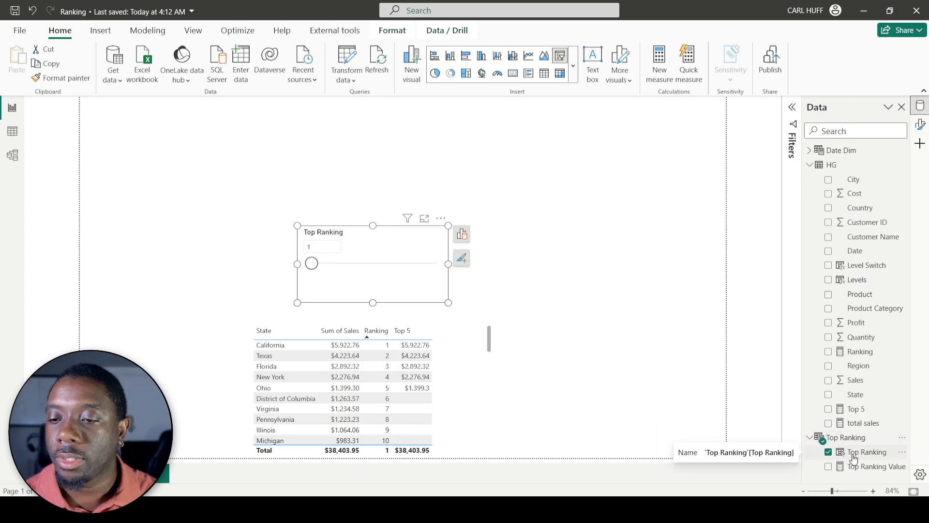
left_click(864, 466)
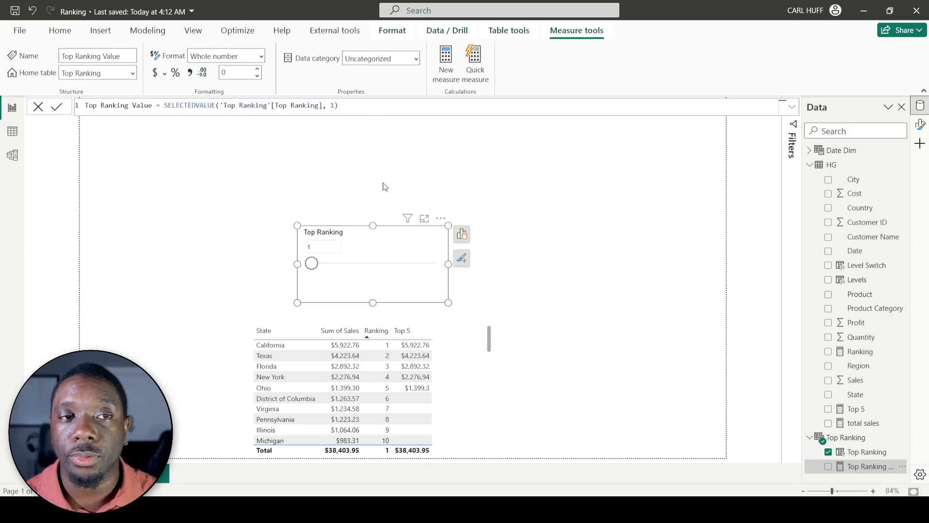
Step: Rename the Top 5 measure as Top Rankings in its formula
left_click(862, 455)
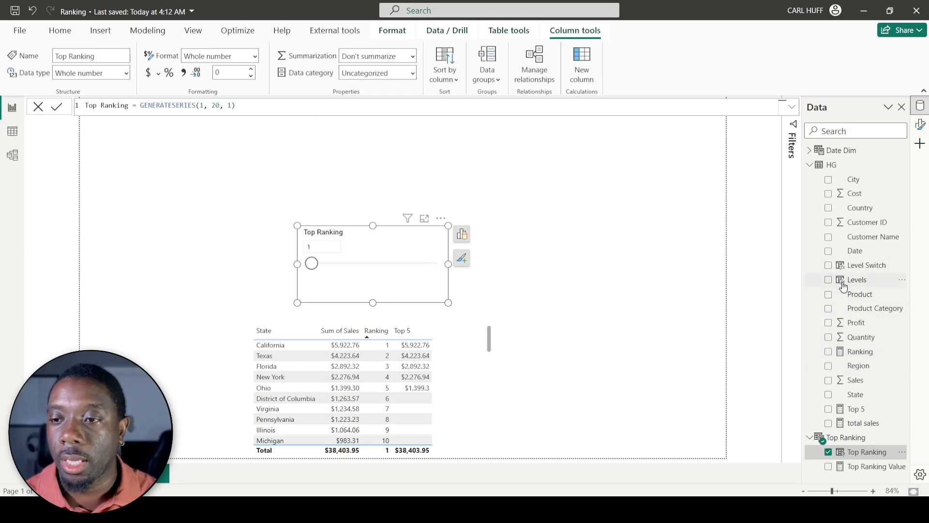
left_click(859, 411)
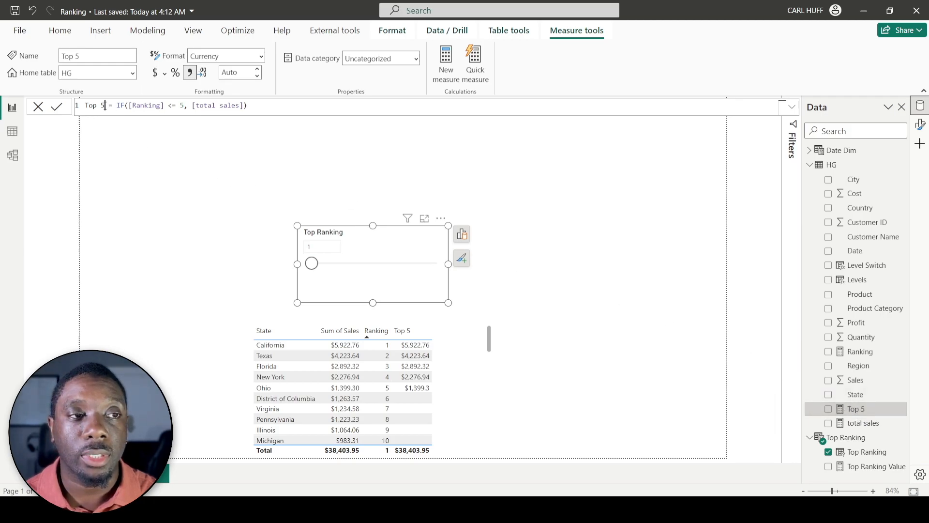
key("BackSpace")
type("Rankings")
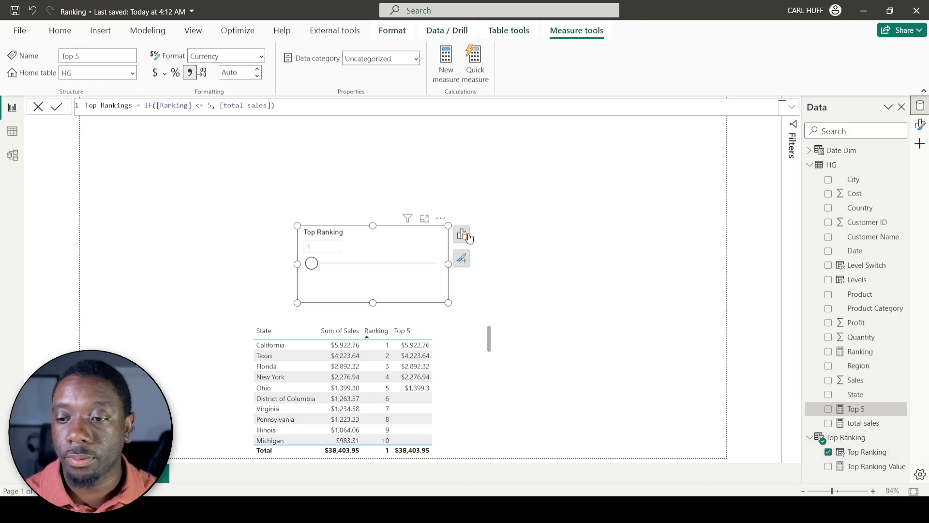
Step: Replace the fixed 5 in the Top Rankings measure with 'Top Ranking'[Top Ranking Value], commit it and set the Top Ranking slicer to 5
left_click(211, 106)
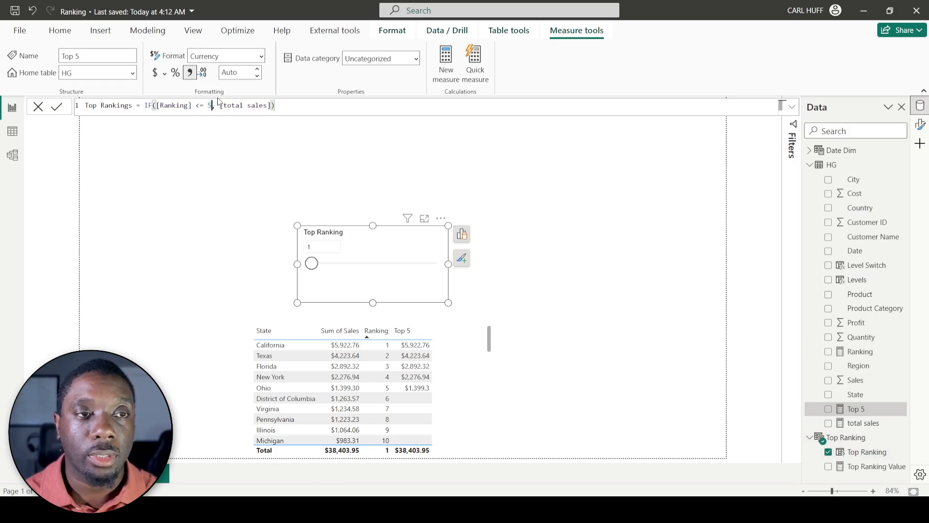
key("BackSpace")
type("top")
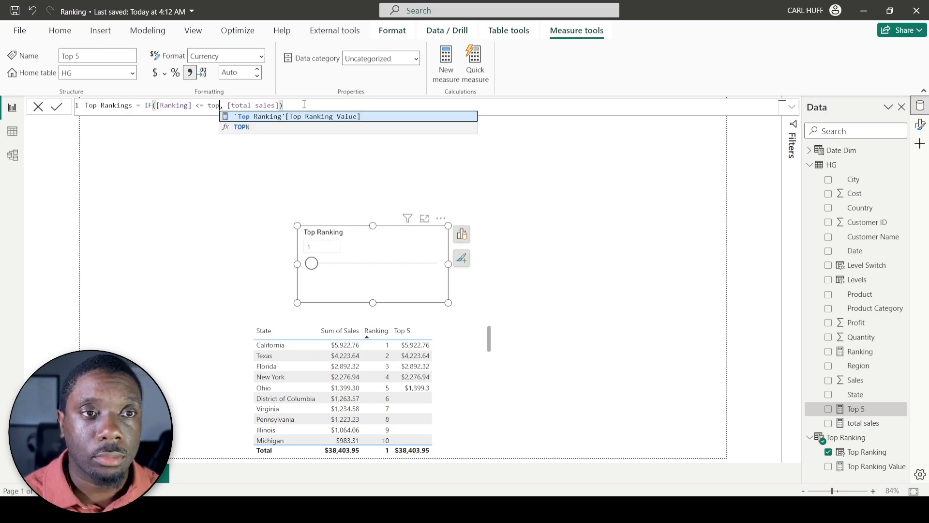
key("Tab")
left_click(410, 111)
key("Return")
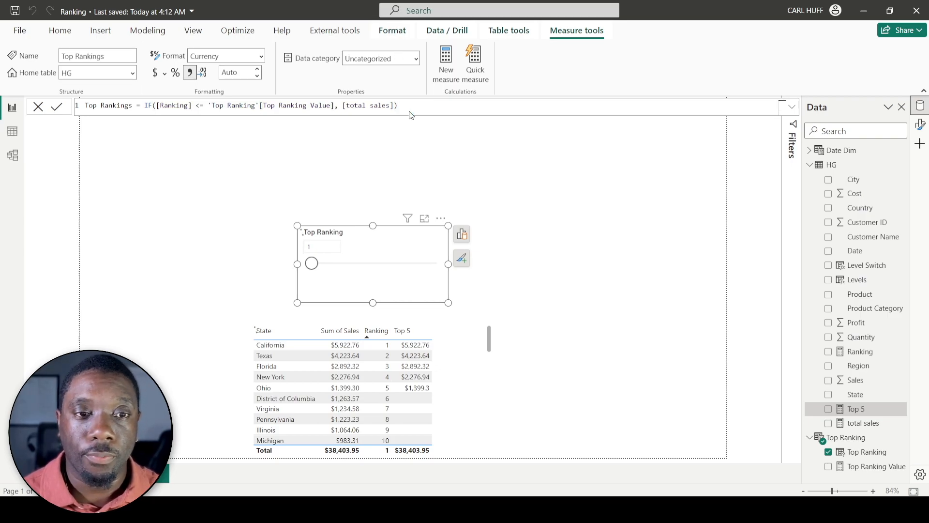
left_click_drag(311, 264, 407, 262)
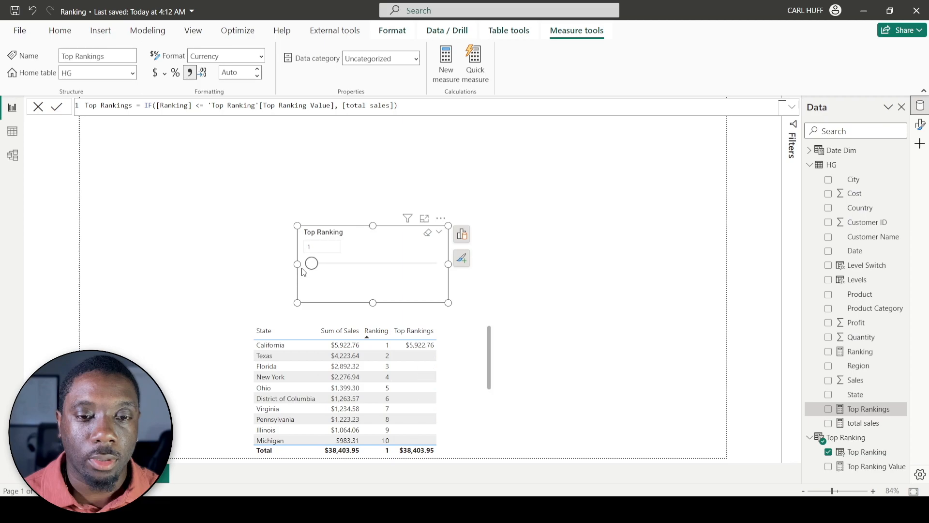
left_click_drag(311, 263, 342, 268)
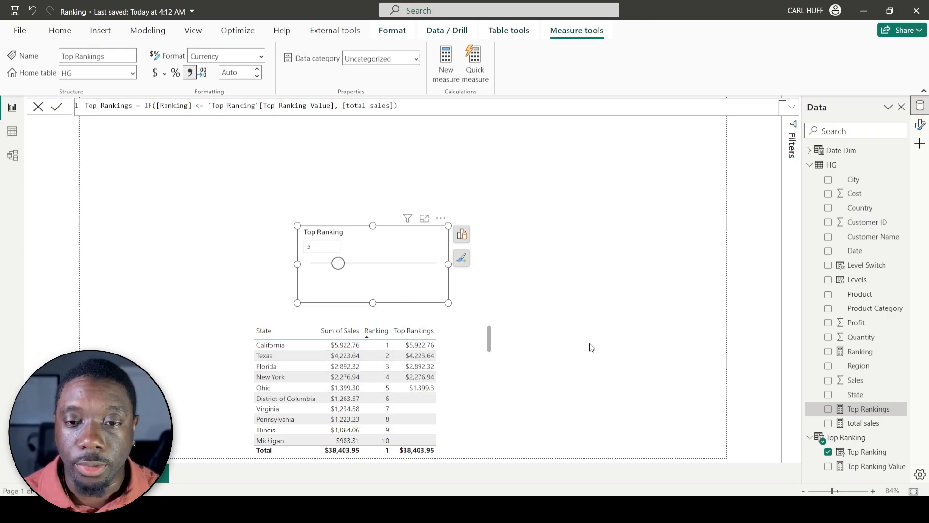
Step: Remove the Sum of Sales and Ranking columns from the state table, keeping State and Top Rankings
left_click(468, 359)
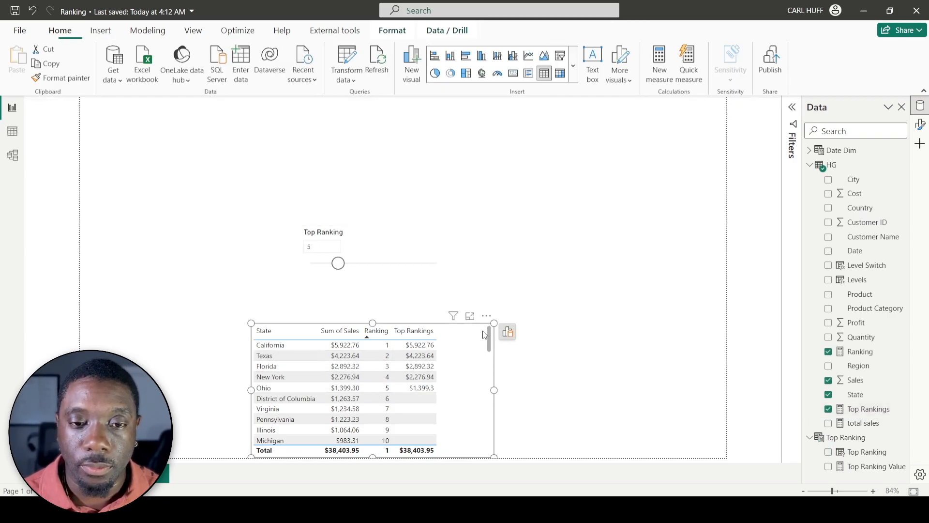
left_click(507, 332)
left_click(595, 352)
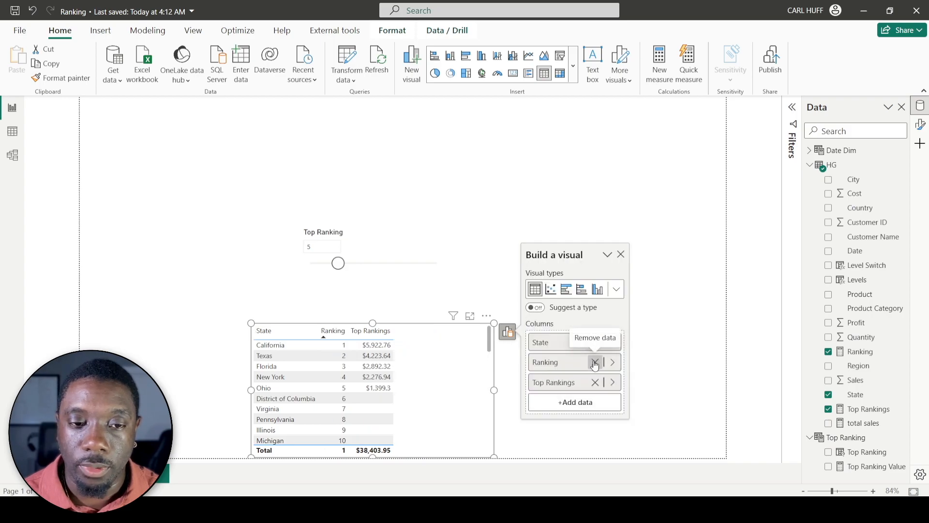
left_click(595, 363)
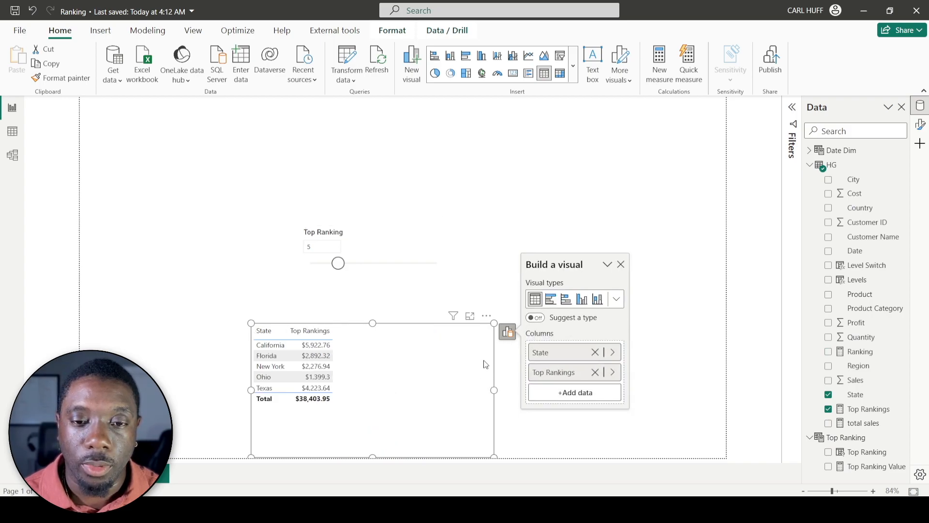
Step: Resize the state table and place it to the right of the Top Ranking slicer, trying the slicer at 12, 20 and finally 6
left_click_drag(495, 323, 420, 332)
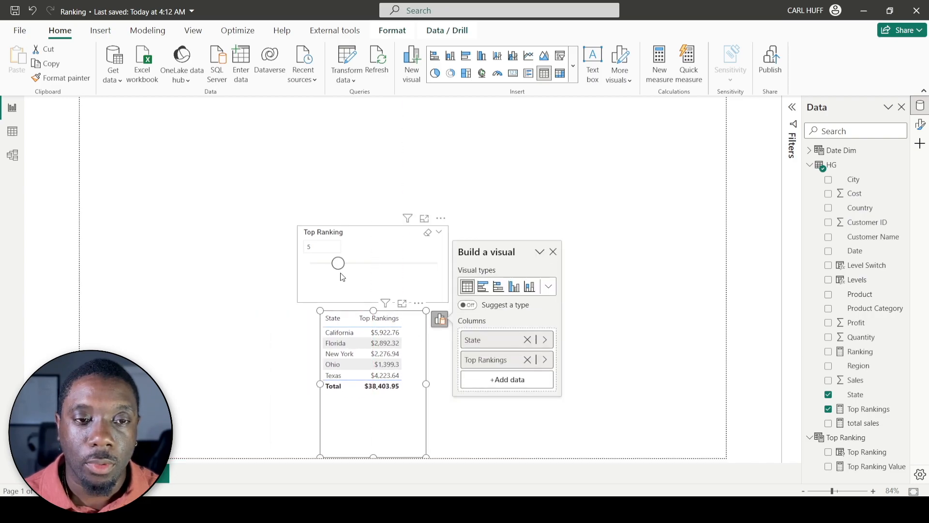
left_click_drag(338, 264, 386, 270)
left_click_drag(387, 314, 556, 232)
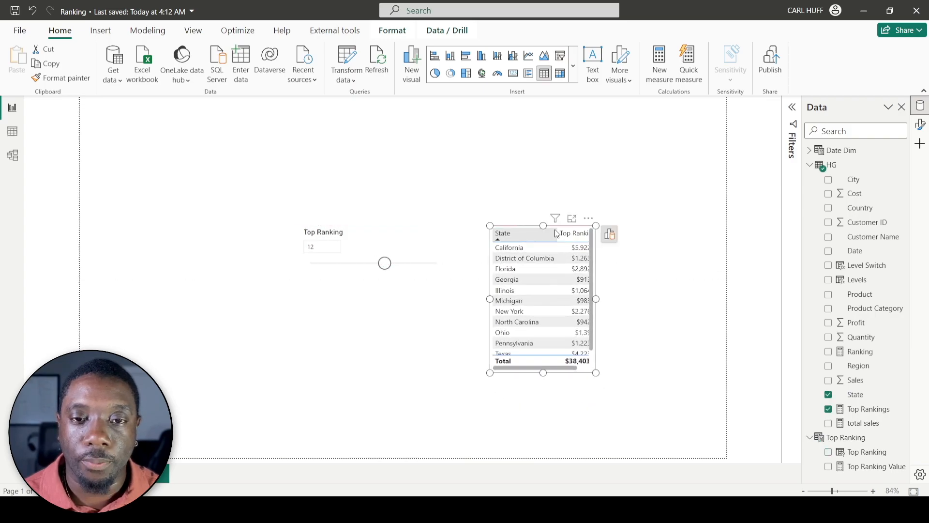
left_click_drag(596, 373, 630, 468)
left_click_drag(384, 263, 442, 265)
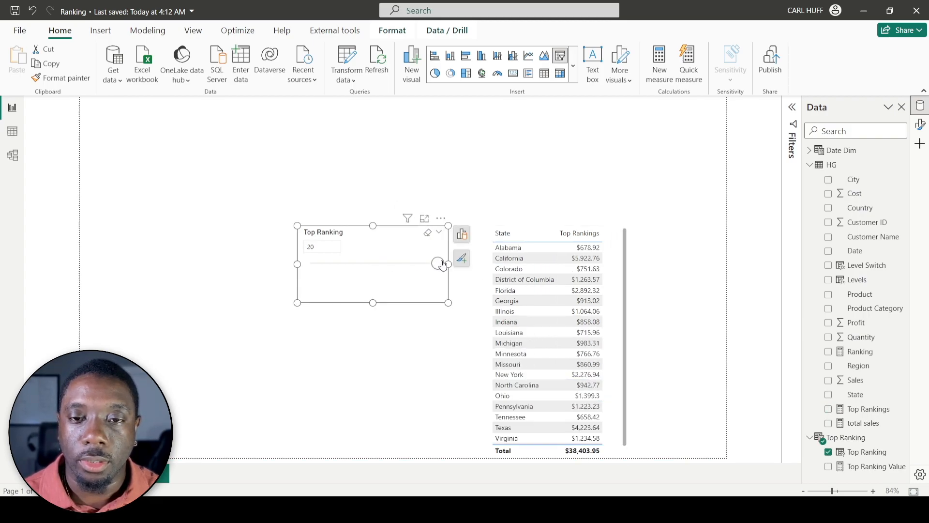
left_click_drag(430, 265, 344, 274)
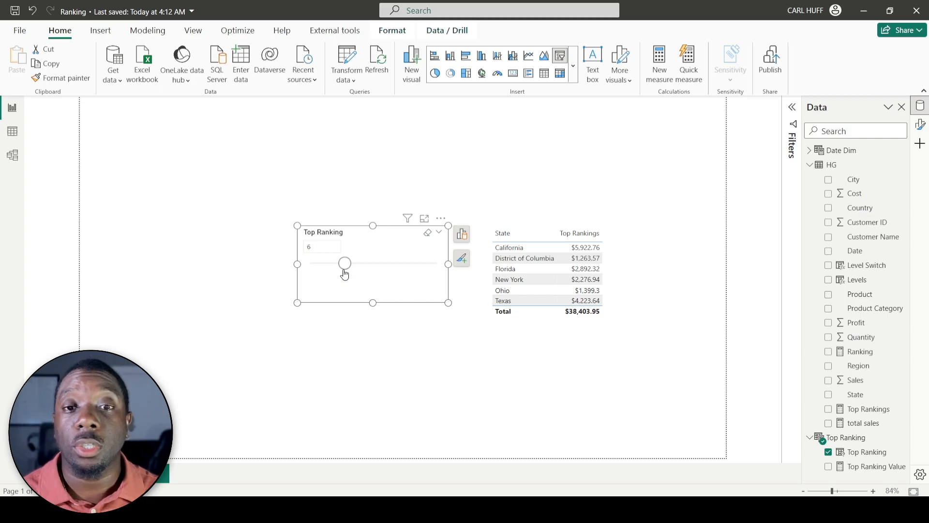
Step: Turn on the state table's title, set its text to "Top Sales by State" and center it
left_click(535, 337)
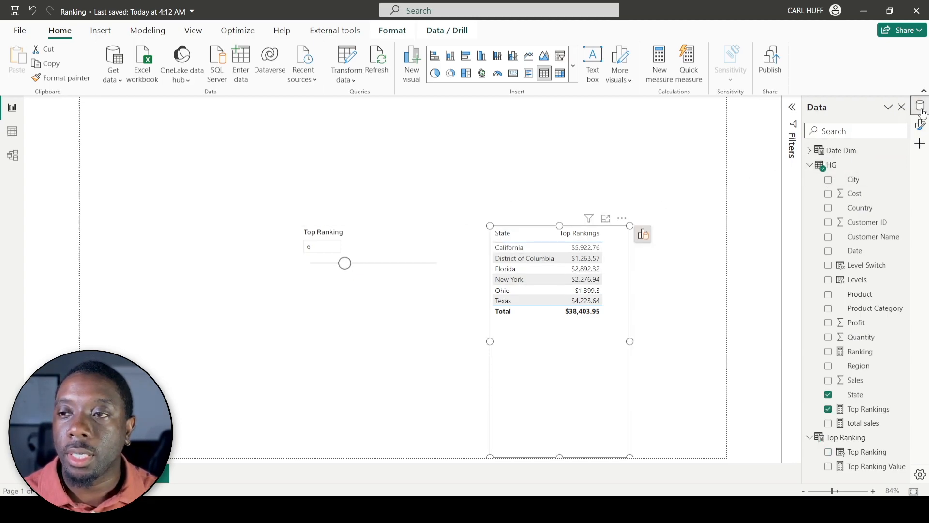
left_click(920, 124)
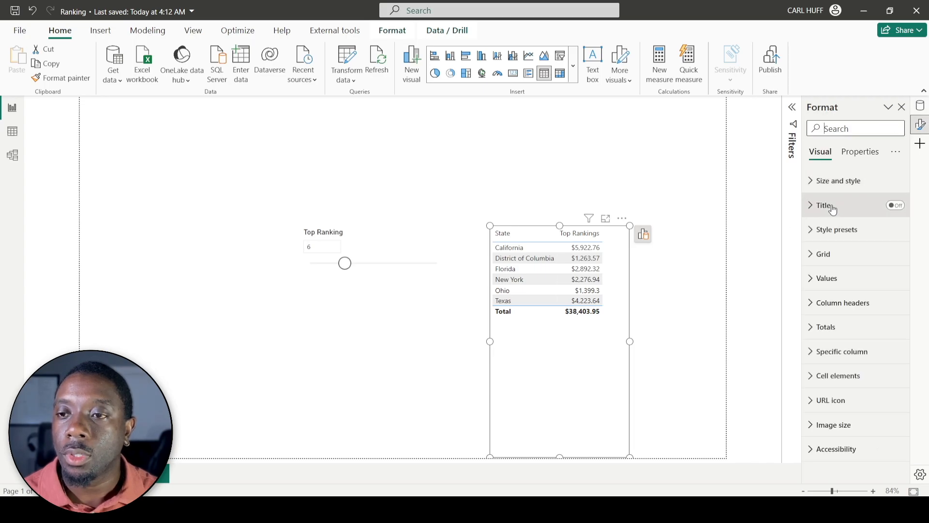
left_click(809, 207)
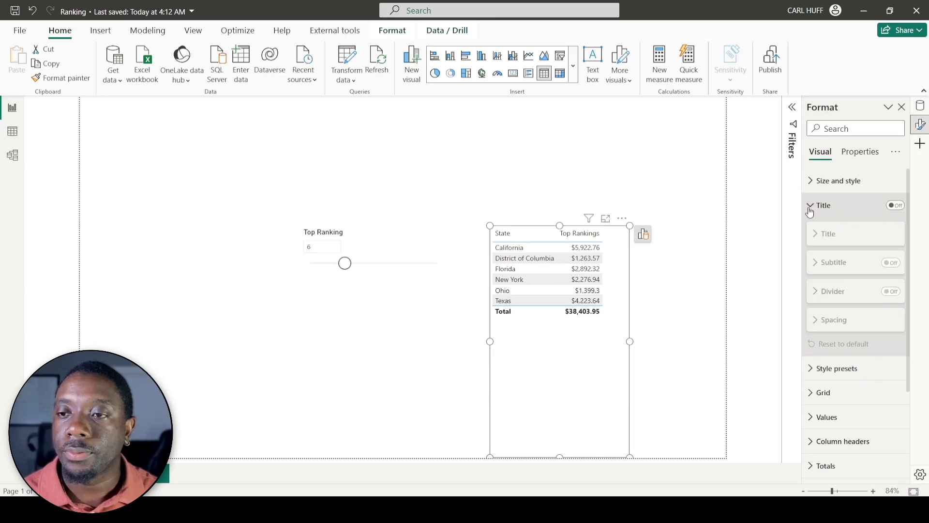
left_click(895, 206)
left_click(825, 234)
left_click(826, 264)
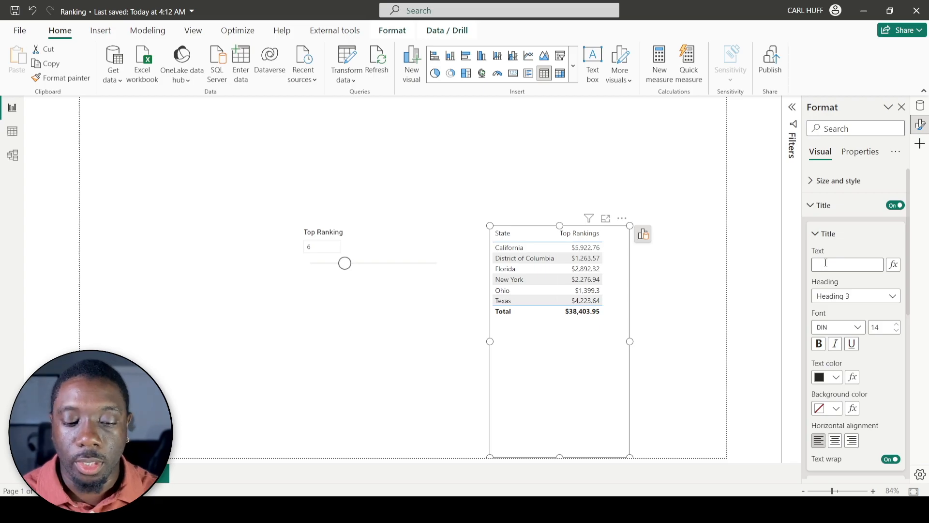
type("Top")
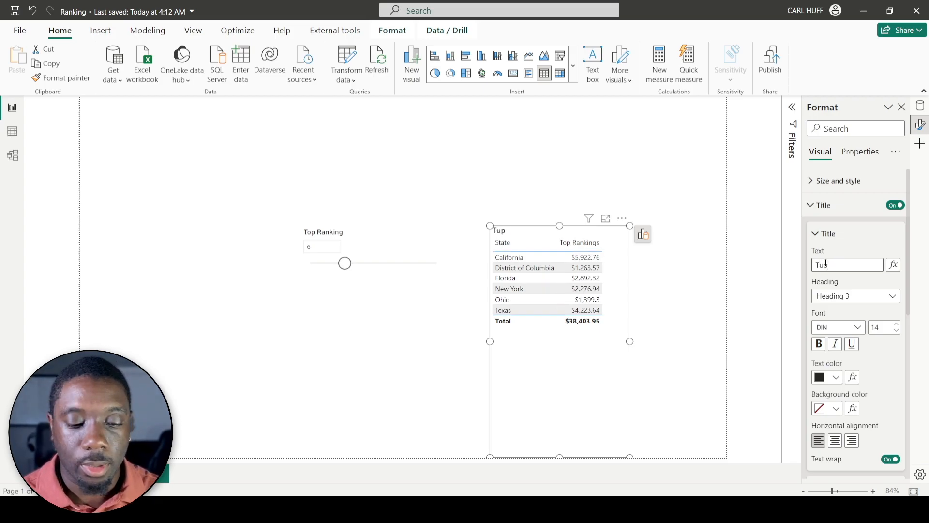
type("op Sales by State")
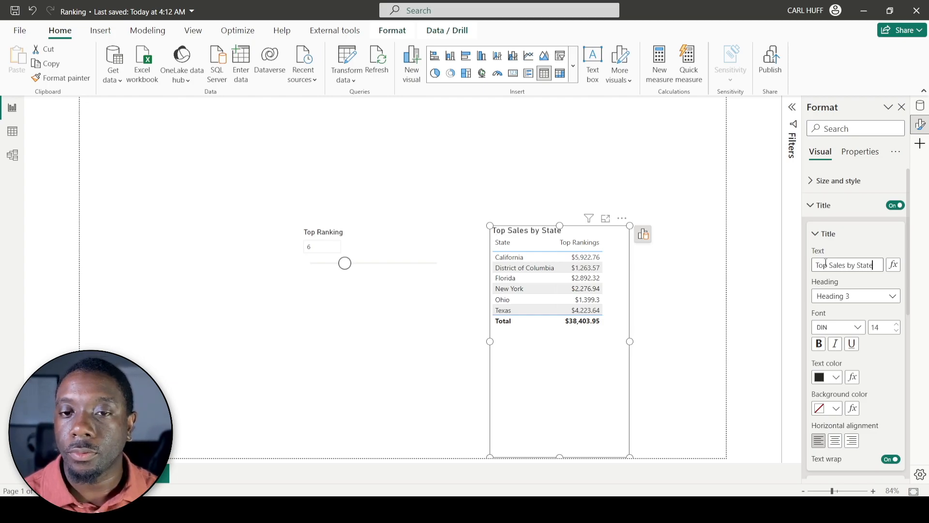
left_click(835, 440)
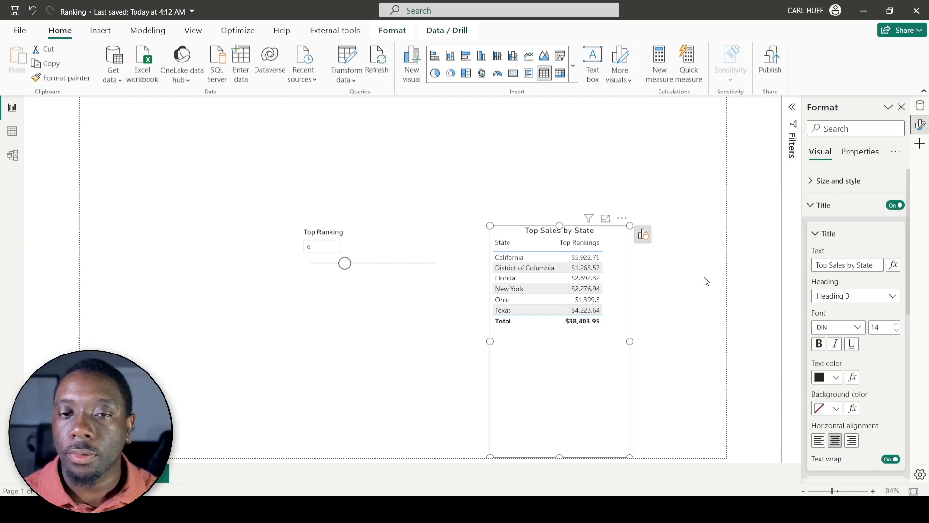
left_click(689, 284)
Step: Try the Top Ranking slicer at 5, set it to 8 and deselect it
mouse_move(345, 263)
left_mouse_down()
mouse_move(365, 264)
mouse_move(338, 264)
left_mouse_up()
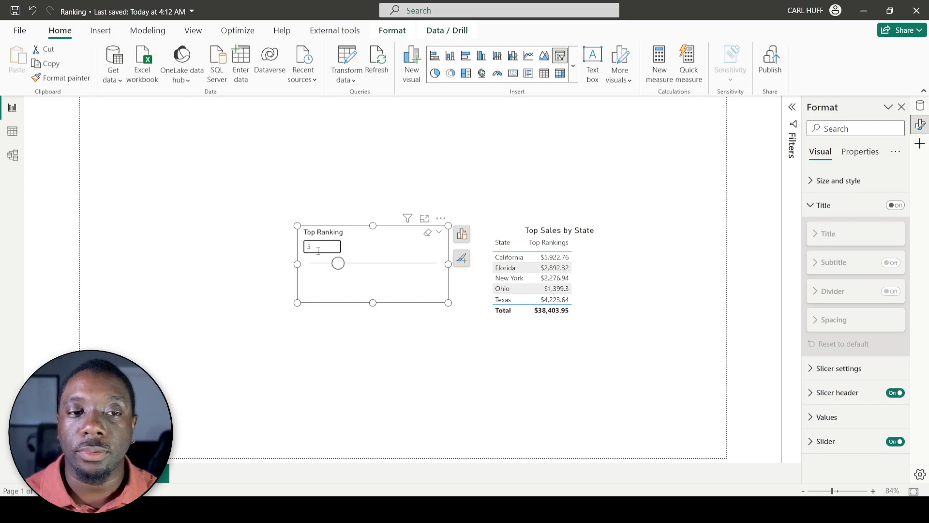
left_click_drag(338, 263, 358, 263)
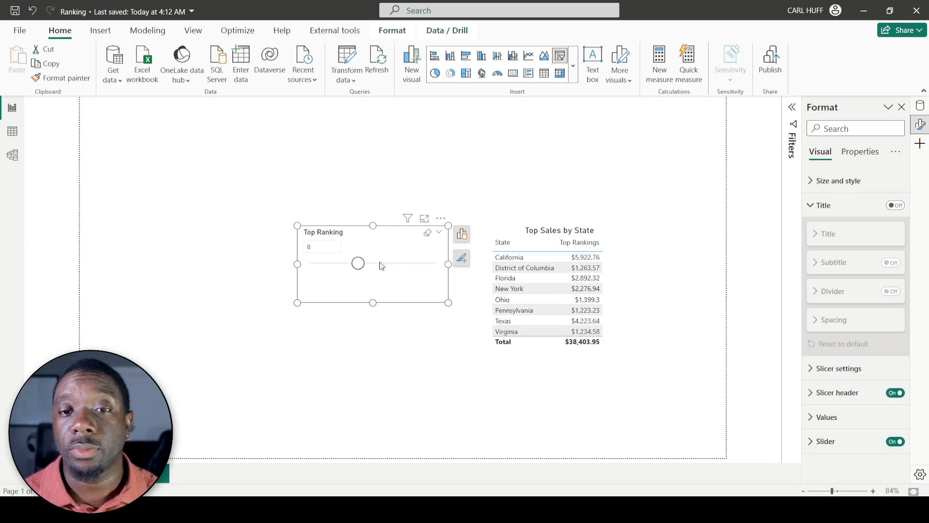
left_click(674, 241)
Step: Start a new measure in the HG table and name it Ranking Title
left_click(920, 106)
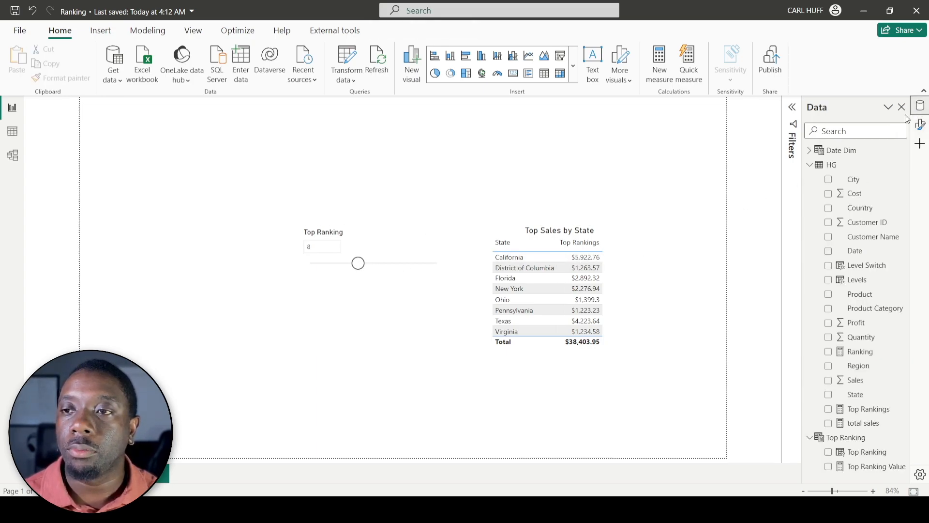
left_click(902, 165)
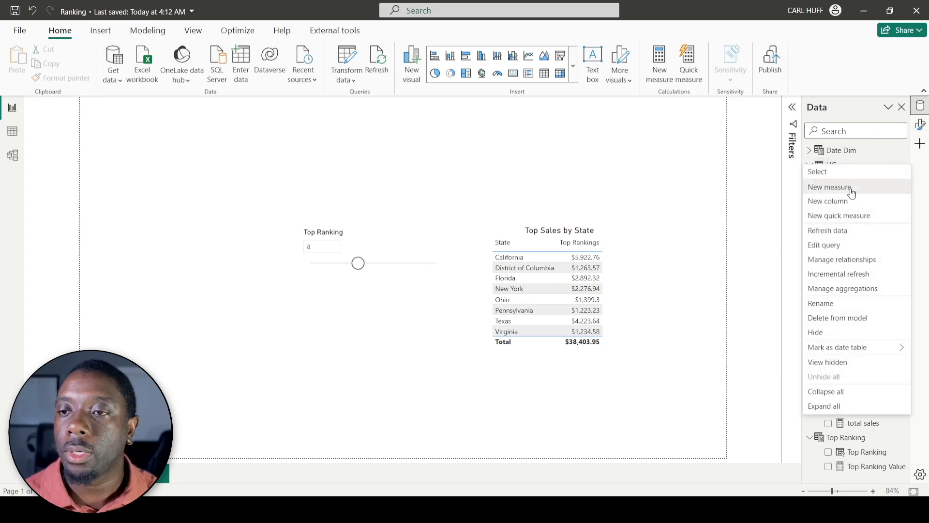
left_click(855, 192)
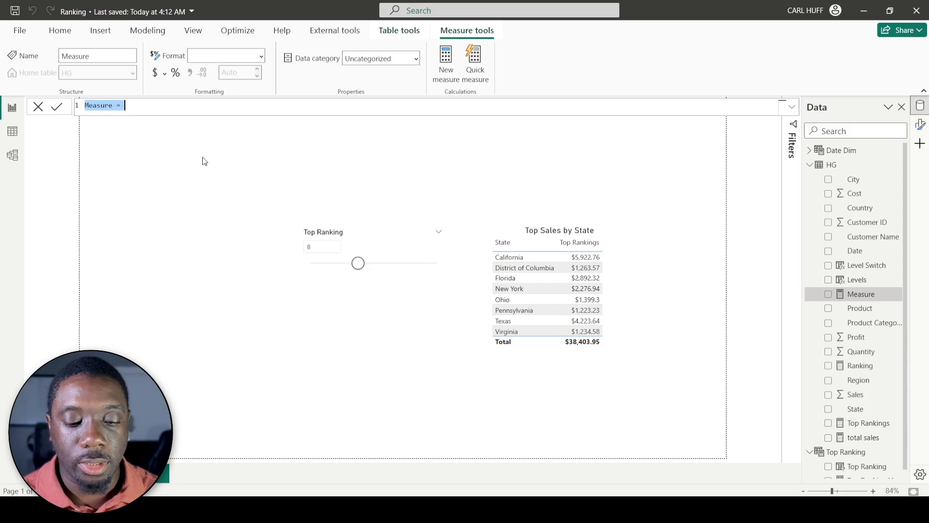
type("Ranking")
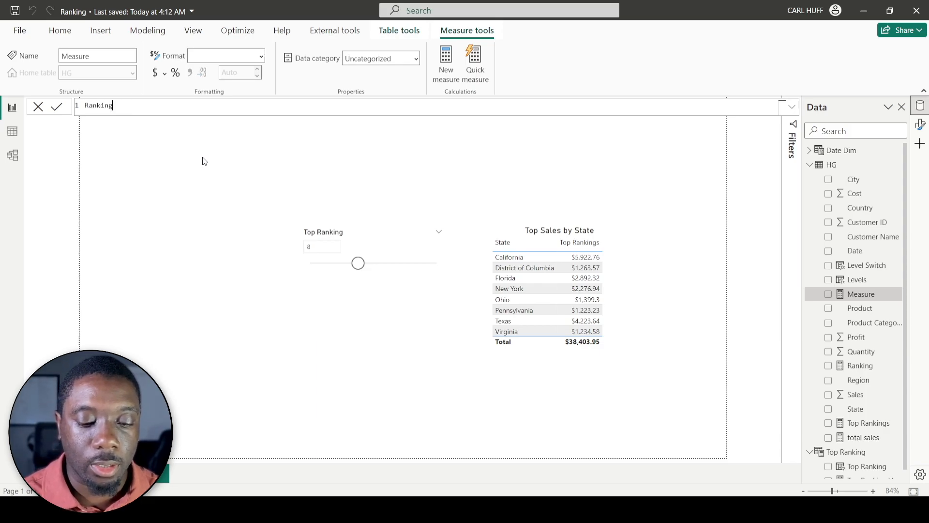
type(" Title")
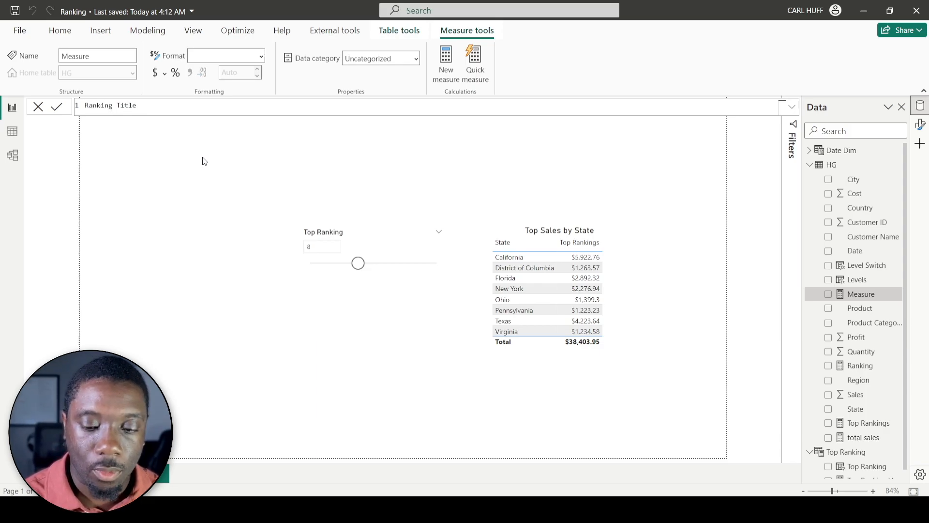
Step: Define and commit the Ranking Title measure as "Top " & 'Top Ranking'[Top Ranking Value] & " Sales by State"
type(" = \"\"")
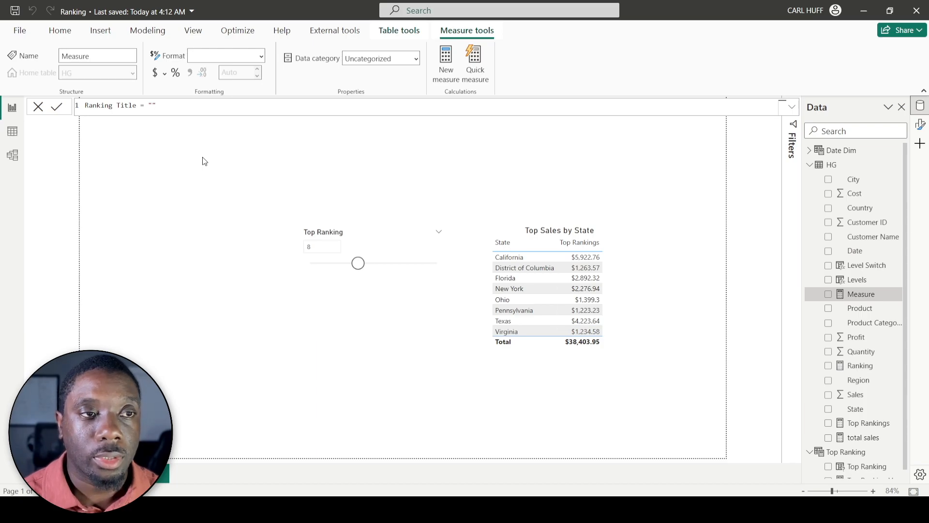
type("Top ")
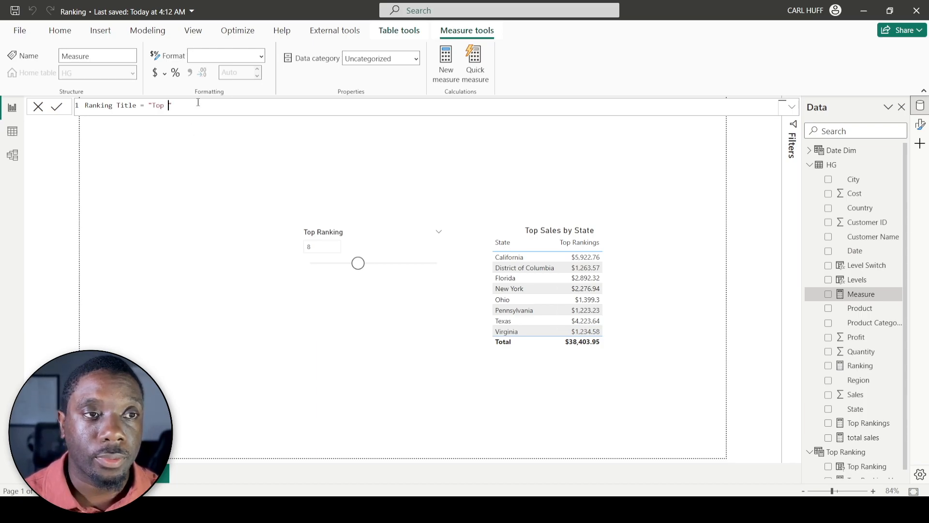
type(" &")
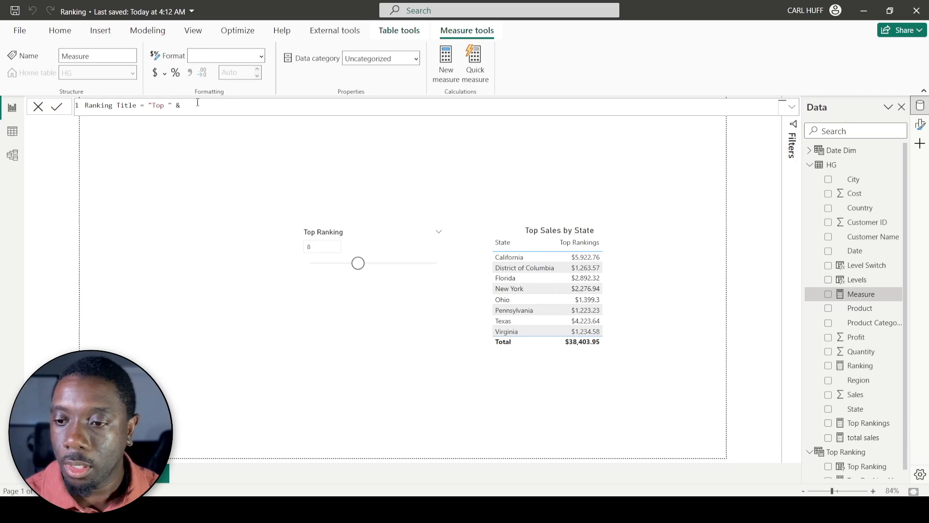
scroll(843, 330, "down", 1)
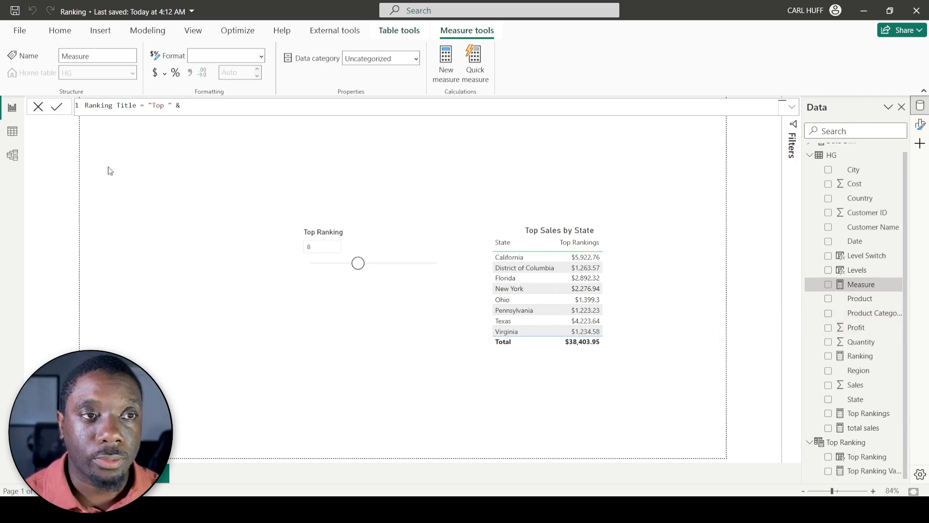
type("top")
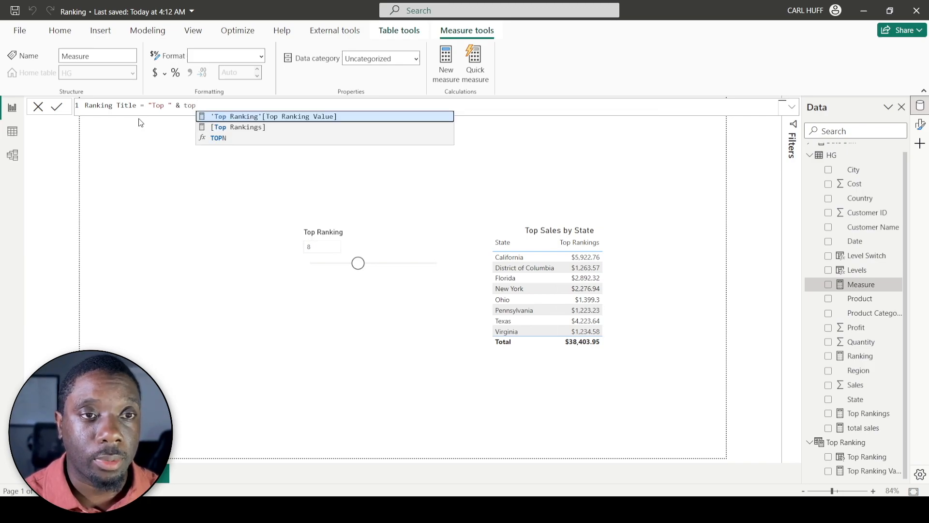
key("Tab")
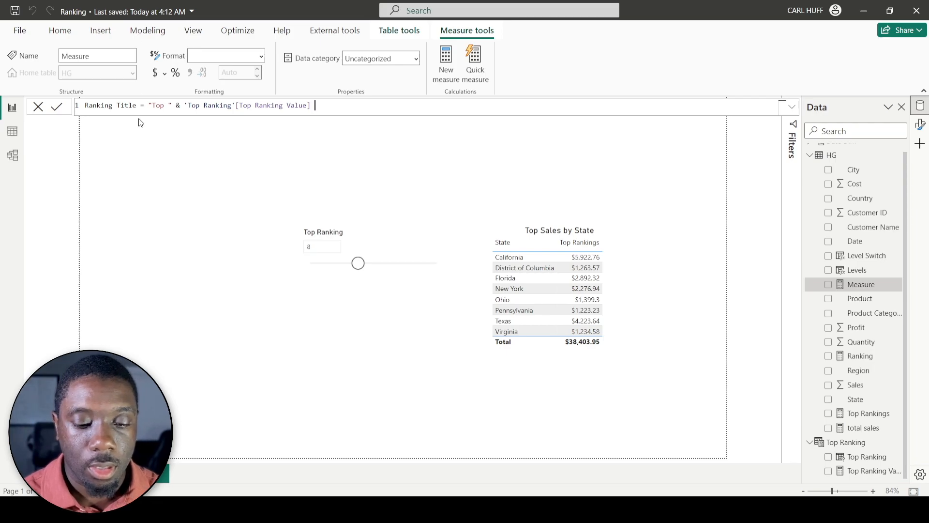
type("& \" S")
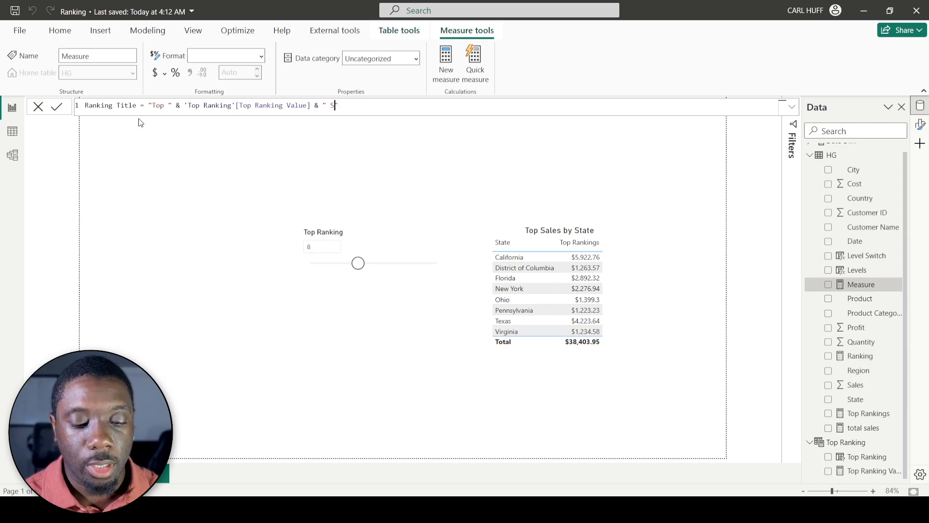
type("ales ")
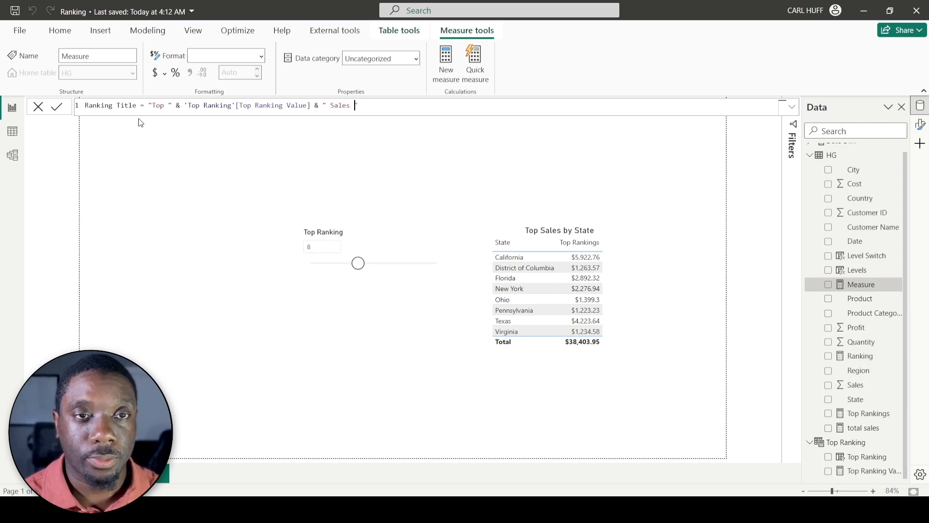
type("by State")
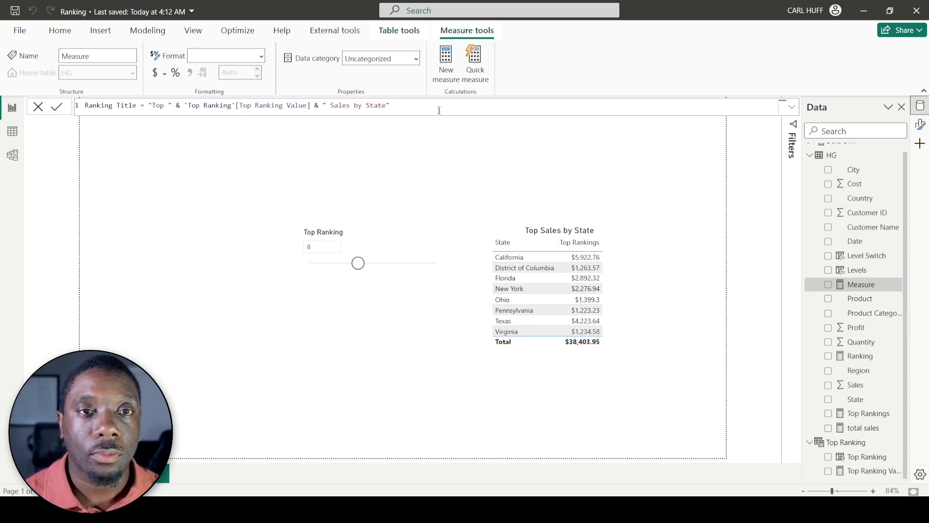
key("Return")
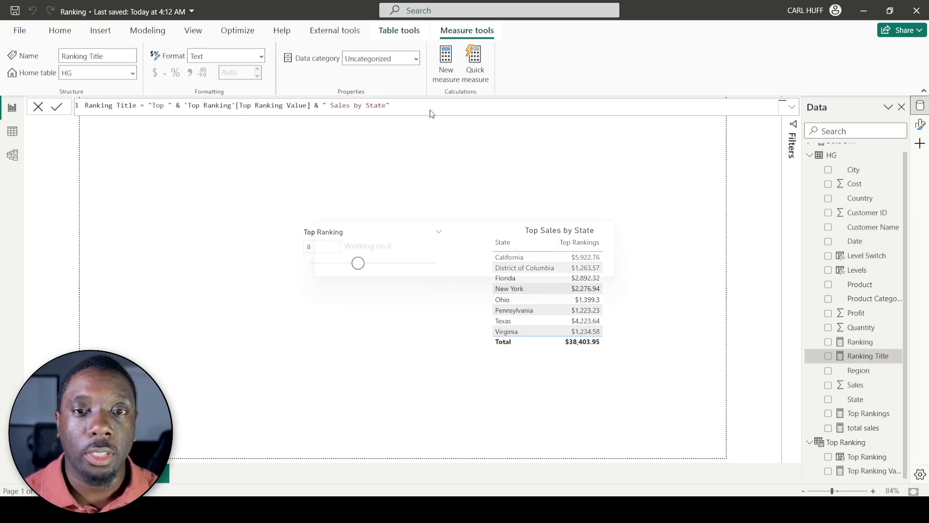
Step: Base the state table's title text on the field value of the Ranking Title measure using conditional formatting
left_click(621, 244)
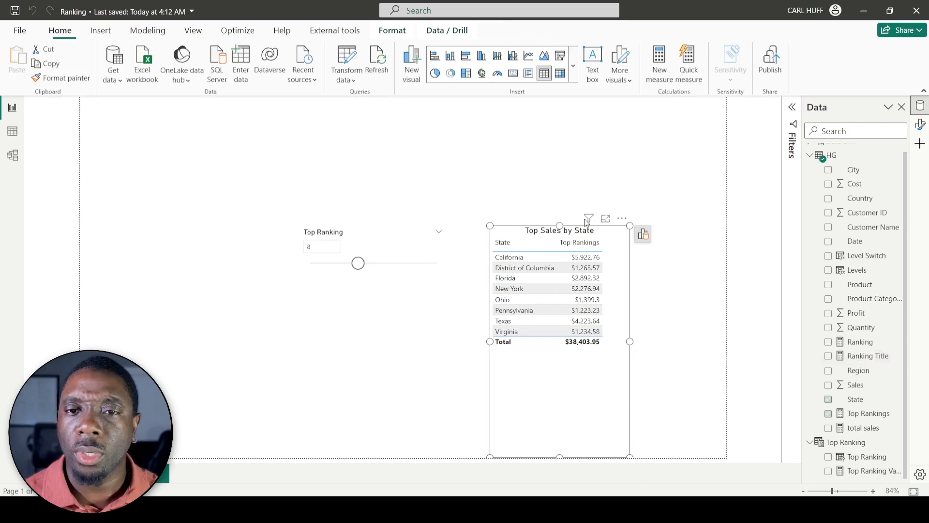
left_click(920, 124)
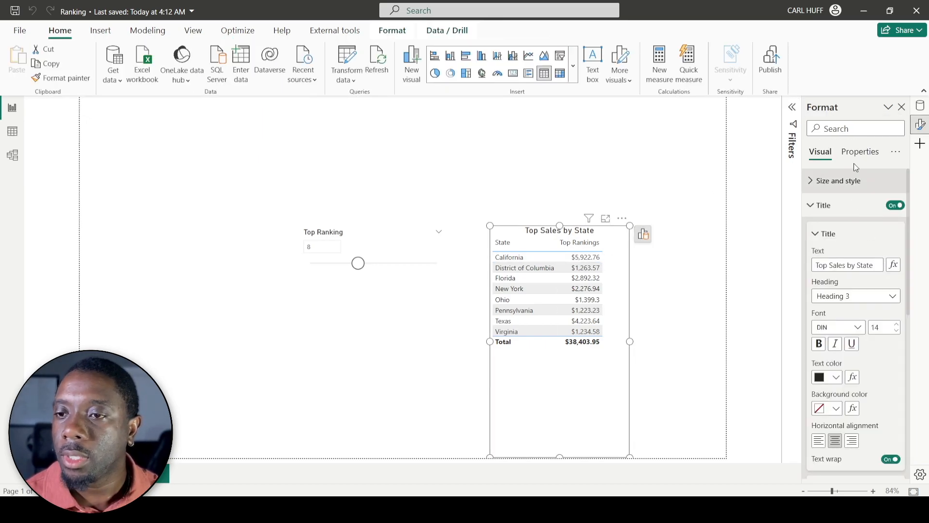
left_click(893, 264)
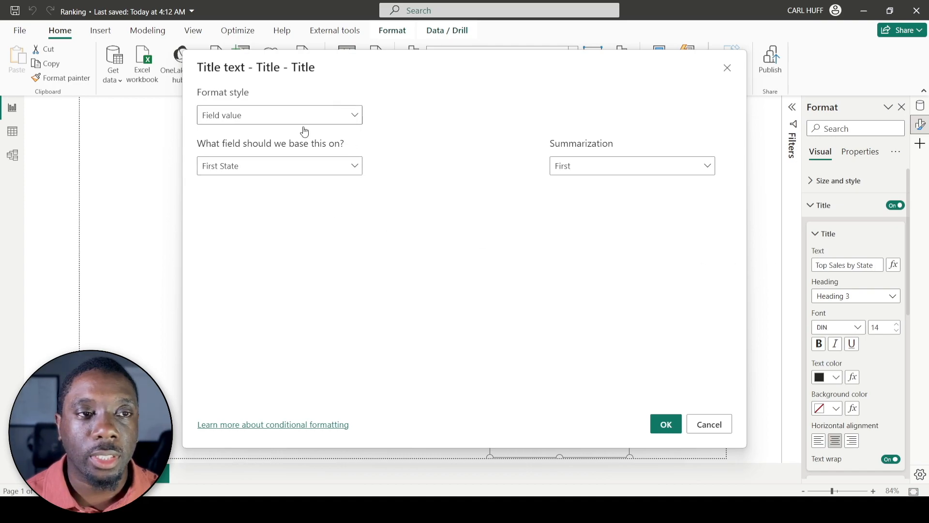
left_click(338, 167)
left_click(206, 224)
scroll(270, 274, "down", 3)
scroll(272, 275, "down", 1)
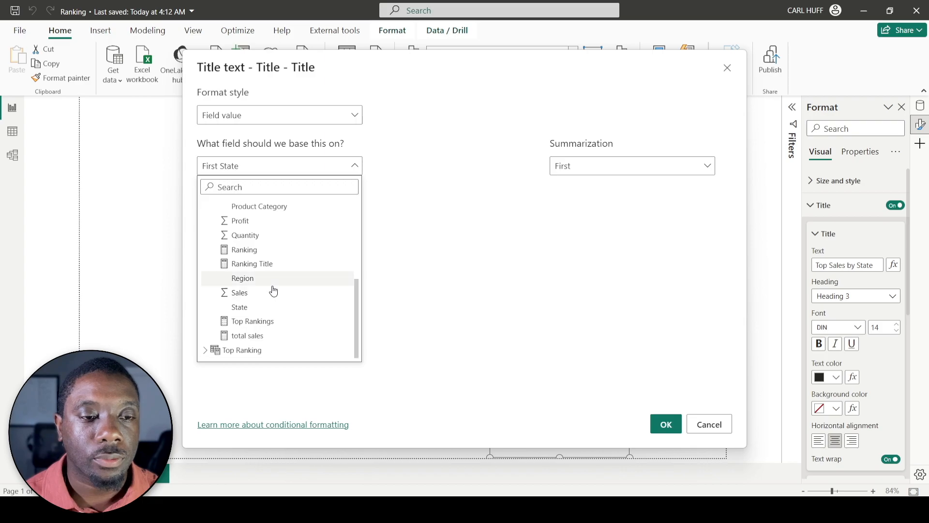
left_click(274, 265)
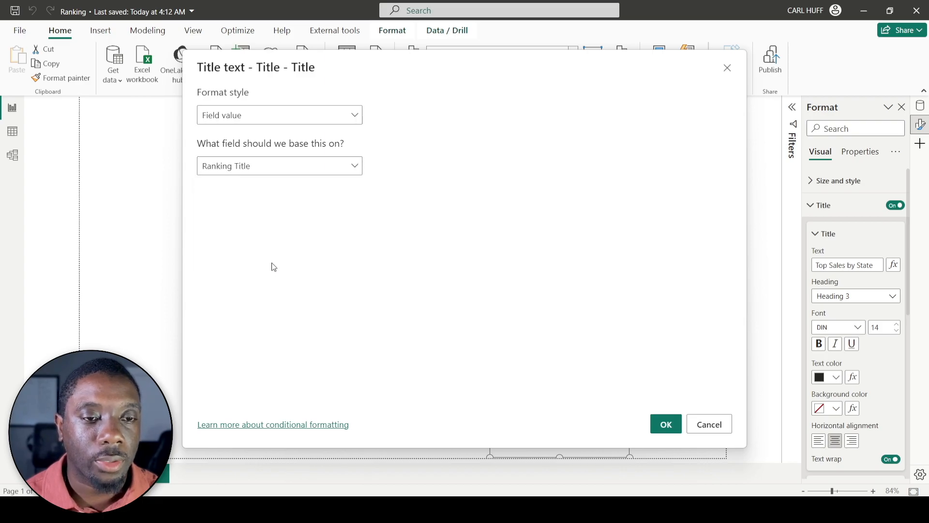
left_click(667, 423)
Step: Try the Top Ranking slicer at 7 and 4, then set it to 7 to test the dynamic title
left_click(365, 276)
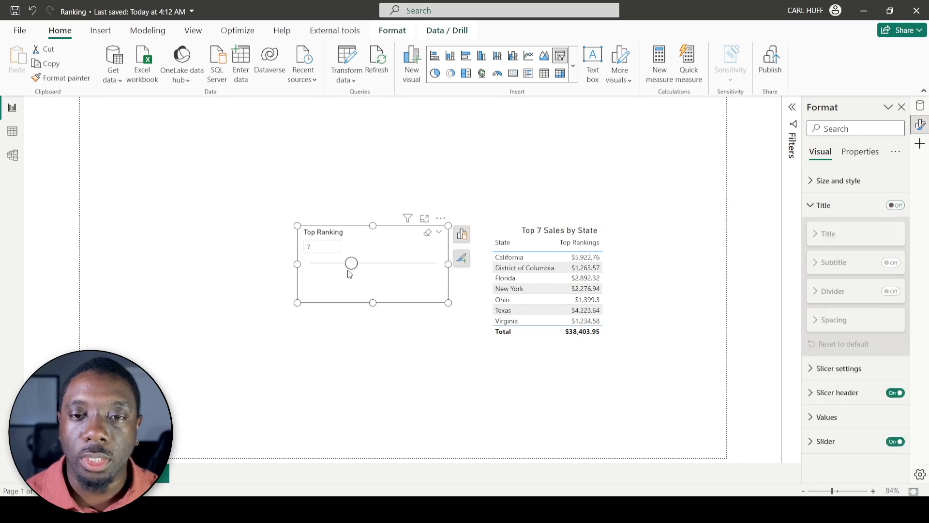
mouse_move(350, 264)
left_mouse_down()
mouse_move(332, 270)
mouse_move(412, 264)
mouse_move(336, 265)
left_mouse_up()
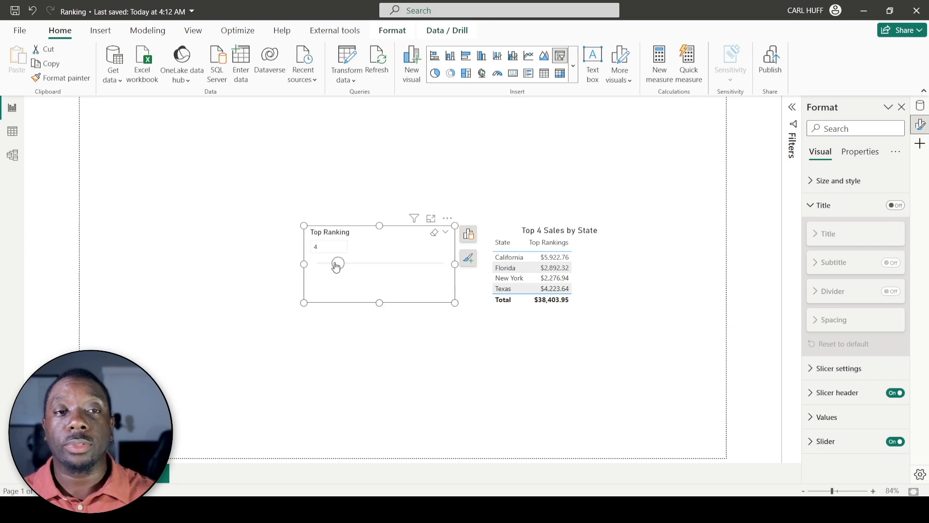
left_click_drag(336, 266, 357, 265)
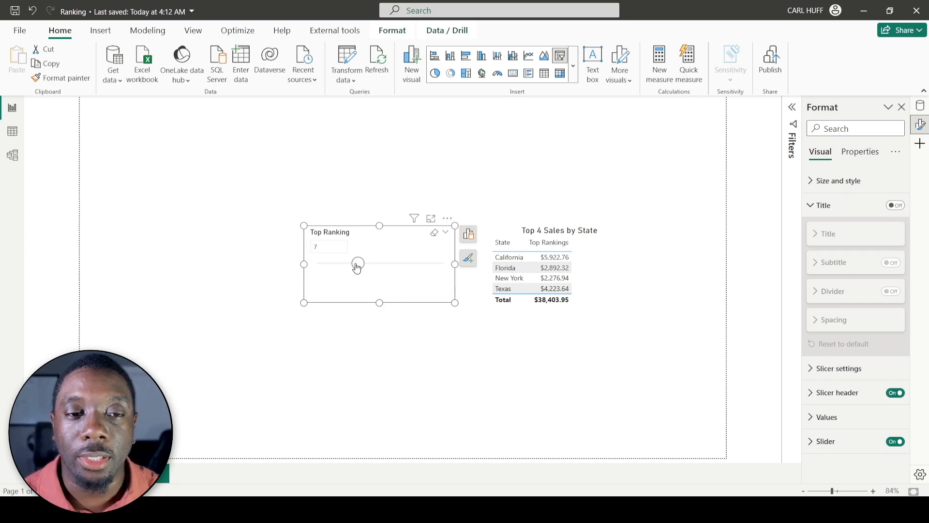